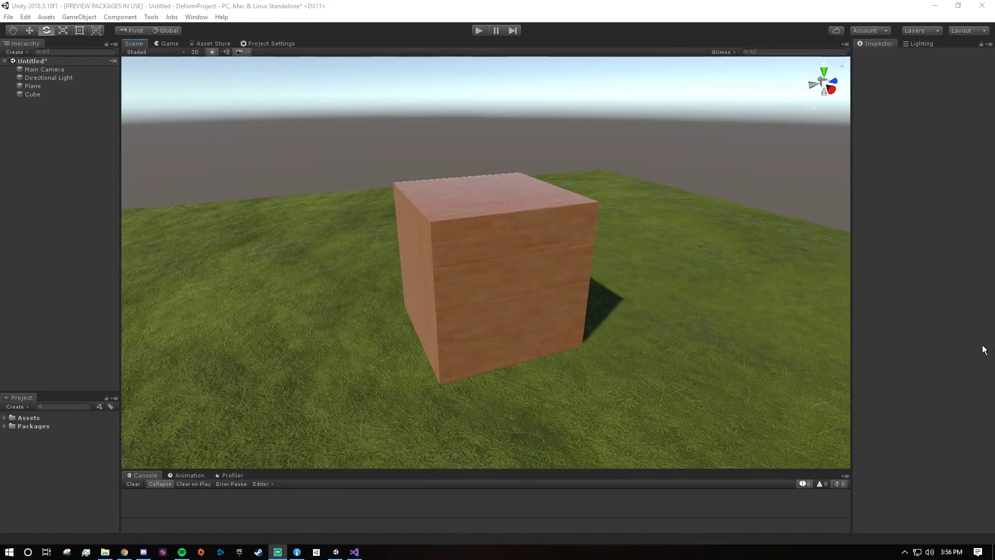
Step: Check the wooden Cube's wireframe in Shaded Wireframe, revert to Shaded, and orbit to a corner view
{"action": "left_click", "coordinate": [974, 344]}
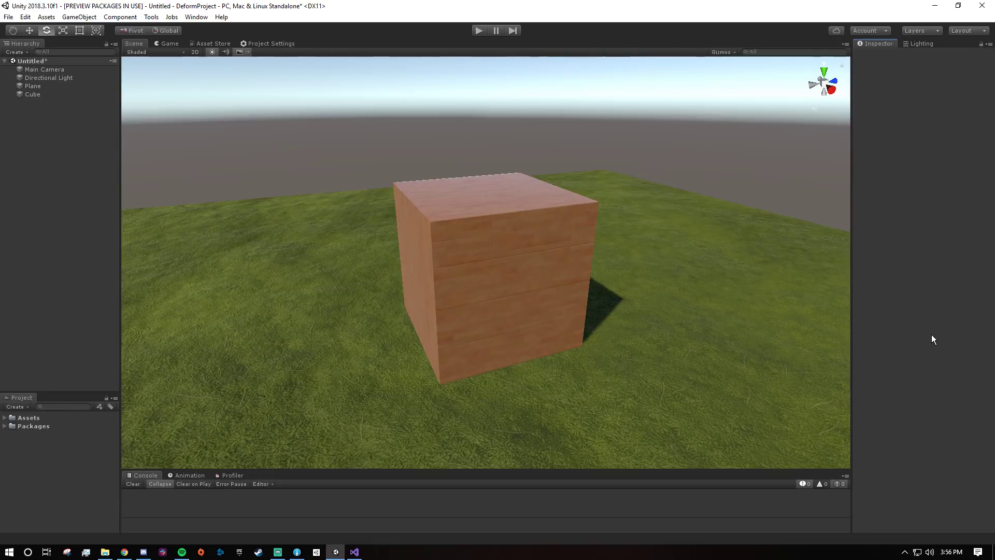
{"action": "left_click", "coordinate": [515, 233]}
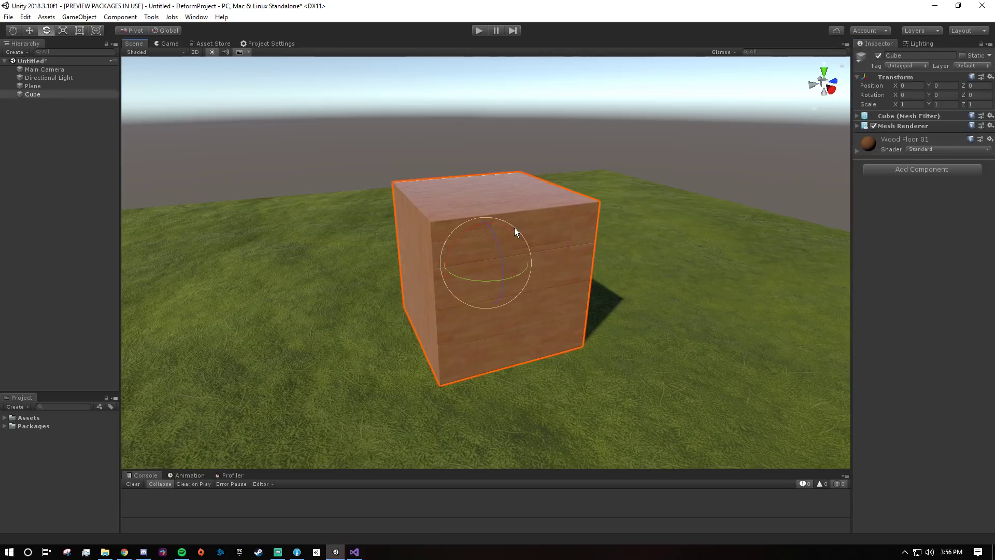
{"action": "left_click", "coordinate": [139, 52]}
{"action": "left_click", "coordinate": [149, 86]}
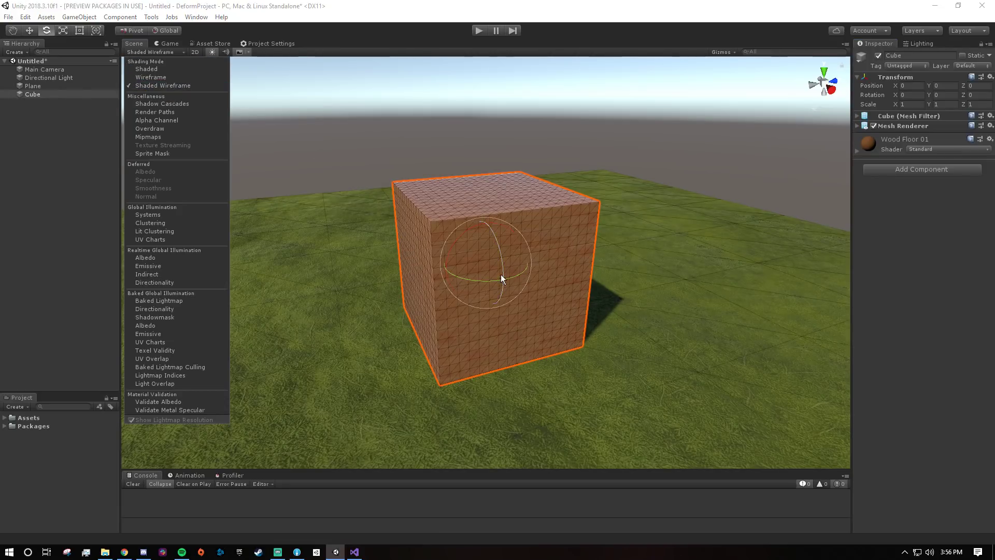
{"action": "left_click", "coordinate": [156, 69]}
{"action": "mouse_move", "coordinate": [575, 224]}
{"action": "left_mouse_down", "text": "alt"}
{"action": "mouse_move", "coordinate": [536, 176]}
{"action": "mouse_move", "coordinate": [568, 169]}
{"action": "left_mouse_up", "text": "alt"}
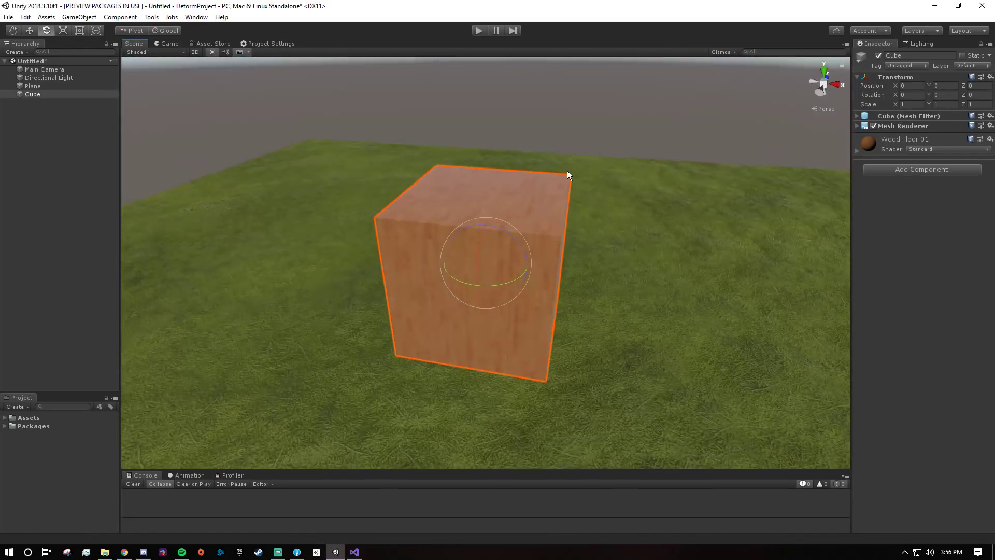
{"action": "left_click_drag", "start_coordinate": [669, 188], "coordinate": [516, 203], "text": "alt"}
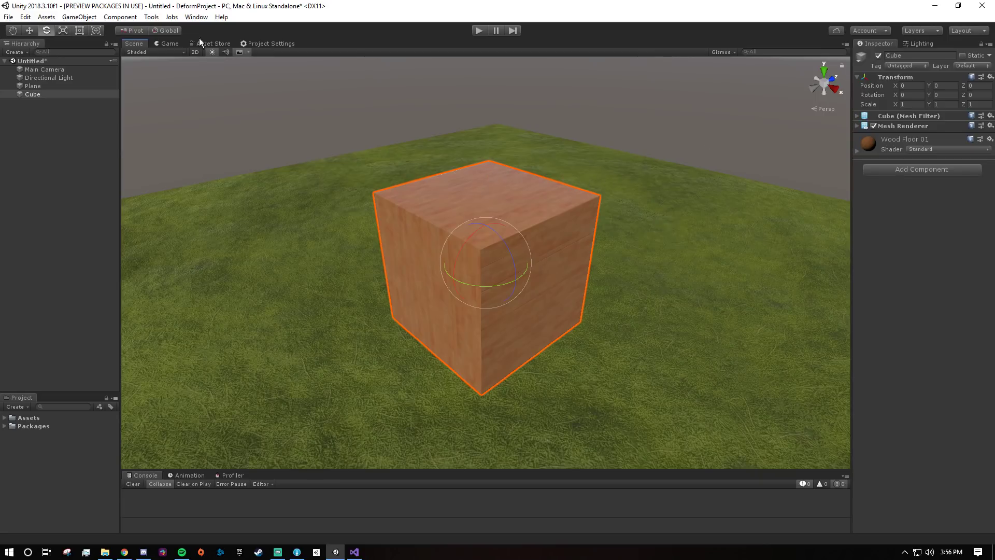
Step: Add a Deformable component to the Cube, then undo it
{"action": "left_click", "coordinate": [922, 170]}
{"action": "type", "text": "defor"}
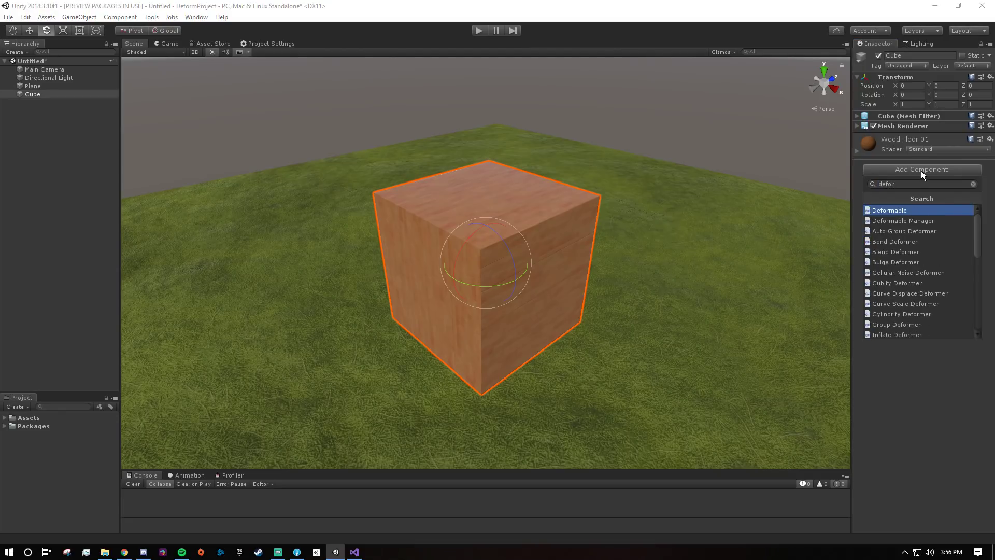
{"action": "key", "text": "Return"}
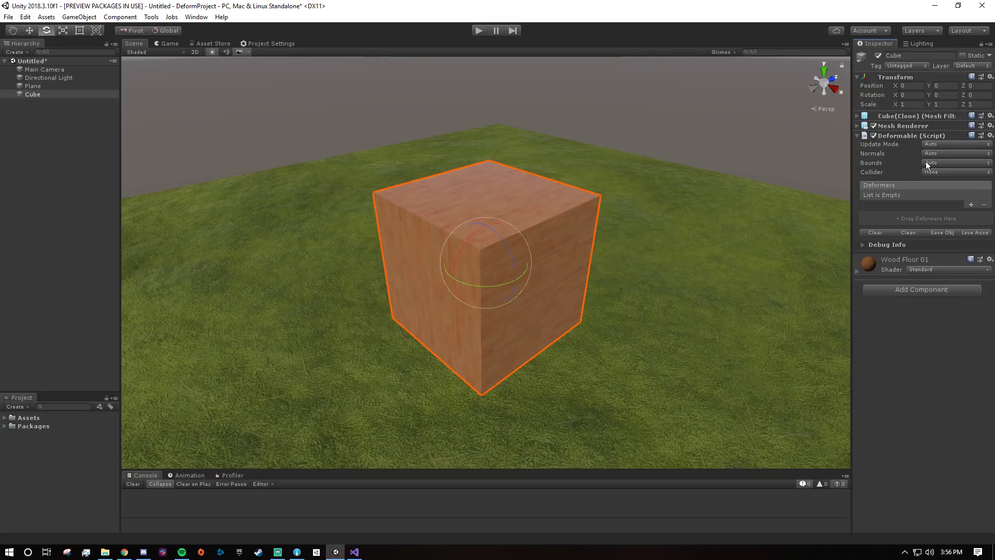
{"action": "key", "text": "ctrl+z"}
Step: Open the Deform Creator from the Tools menu and dock it left of the Scene view
{"action": "left_click", "coordinate": [151, 17]}
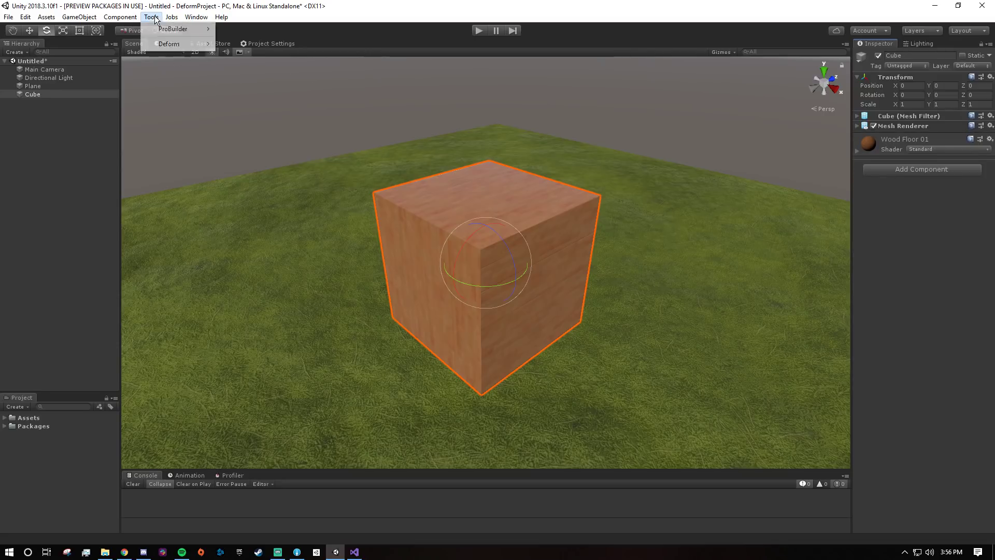
{"action": "mouse_move", "coordinate": [171, 43]}
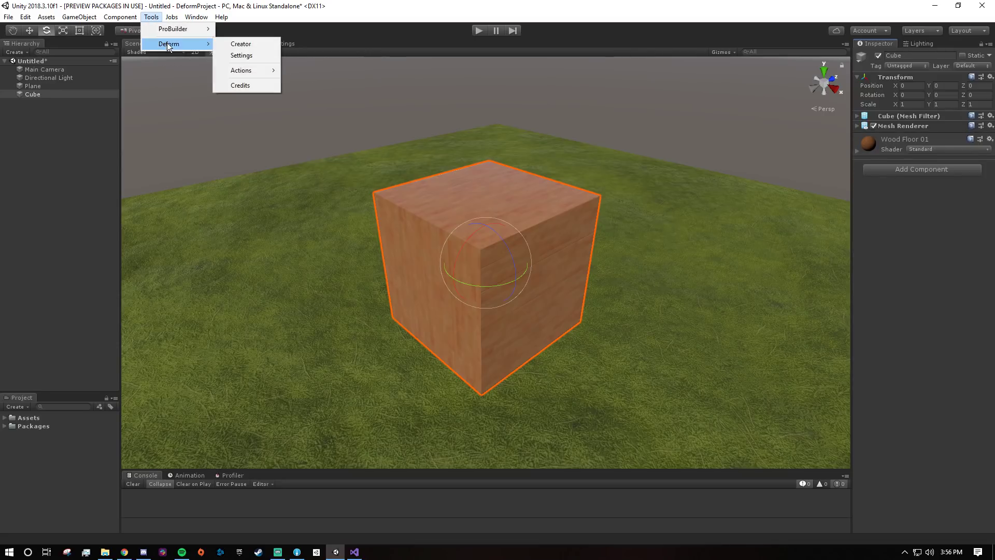
{"action": "left_click", "coordinate": [241, 44]}
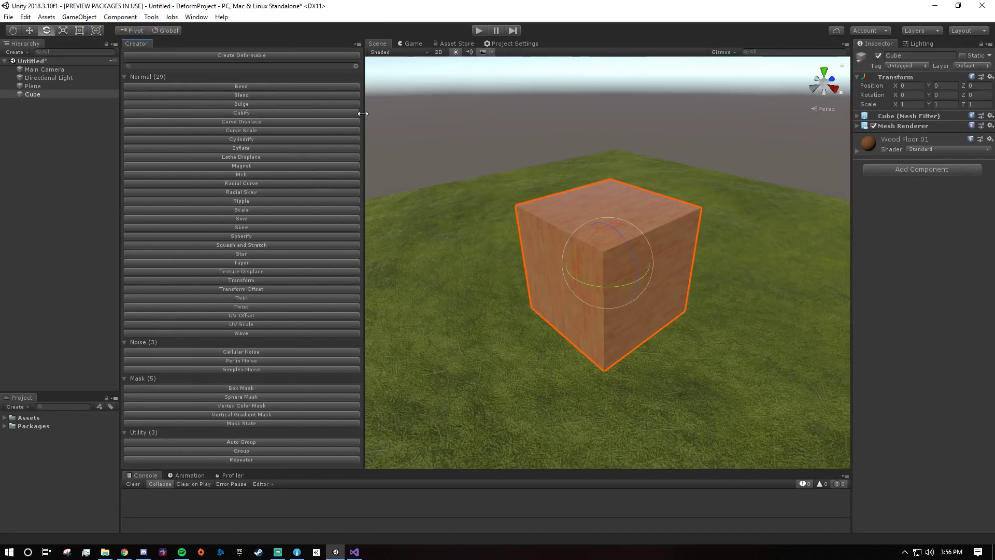
{"action": "left_click_drag", "start_coordinate": [358, 115], "coordinate": [197, 124]}
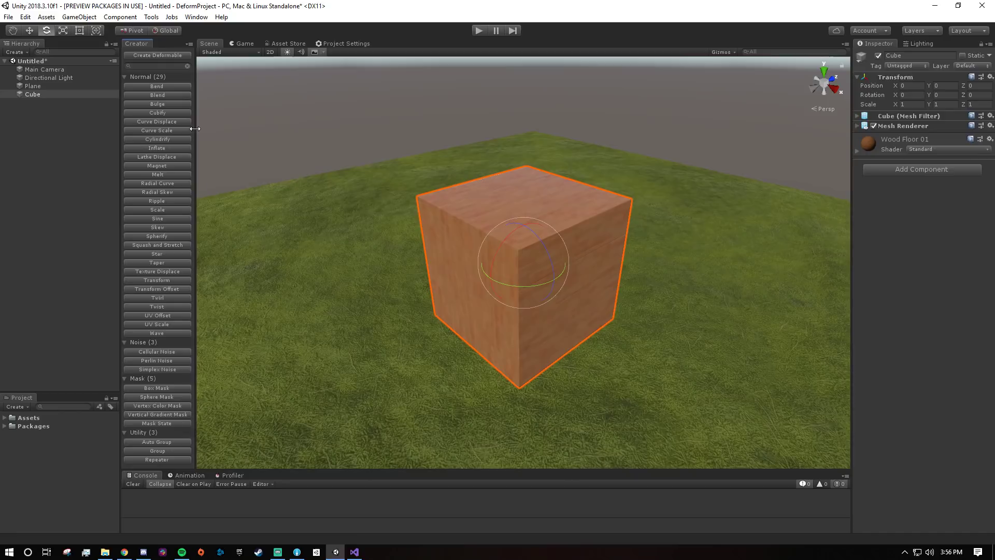
{"action": "left_click_drag", "start_coordinate": [415, 173], "coordinate": [182, 47], "text": "alt"}
Step: Select the Cube, use Create Deformable in the Creator, and orbit in for a higher, closer view
{"action": "left_click", "coordinate": [24, 95]}
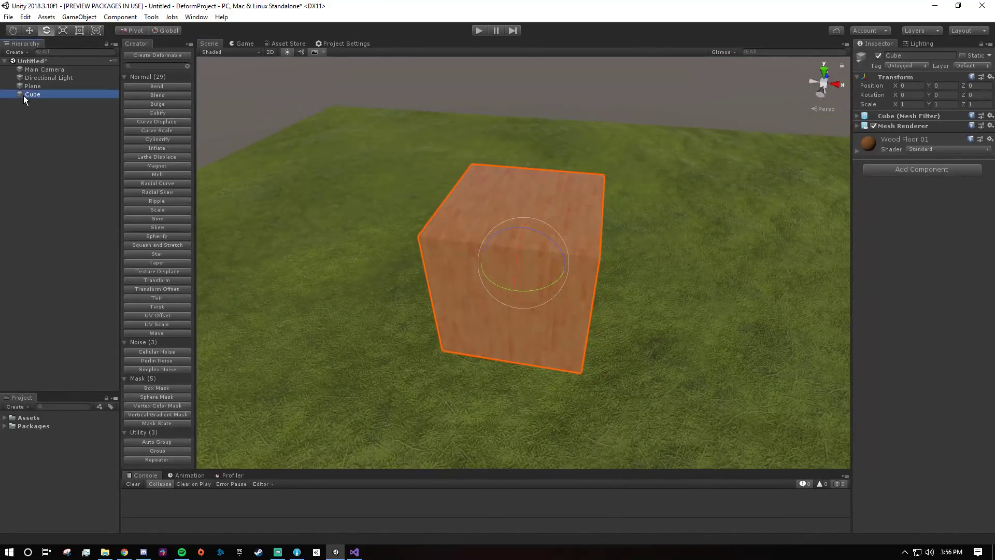
{"action": "left_click", "coordinate": [152, 55]}
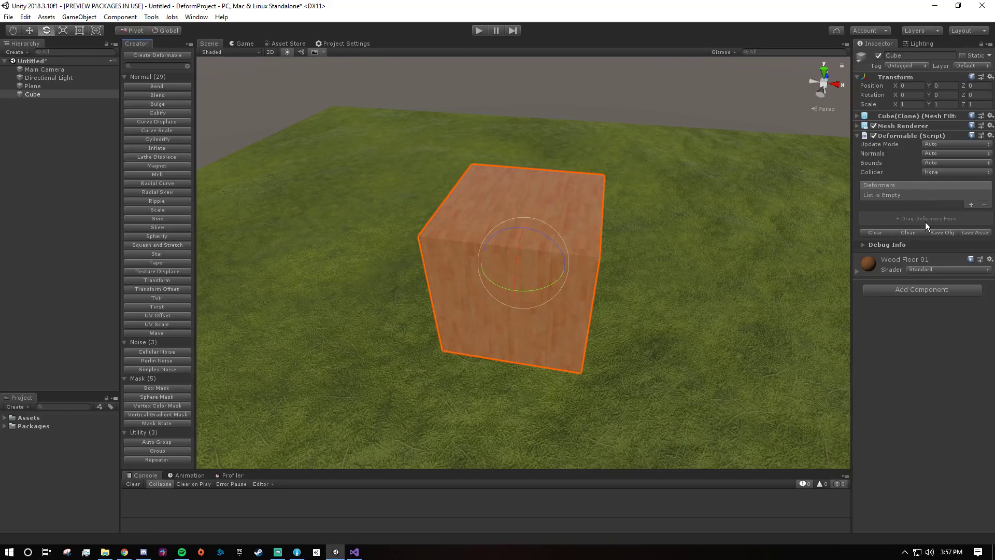
{"action": "left_click_drag", "start_coordinate": [778, 249], "coordinate": [538, 194], "text": "alt"}
{"action": "right_click_drag", "start_coordinate": [537, 193], "coordinate": [729, 187], "text": "alt"}
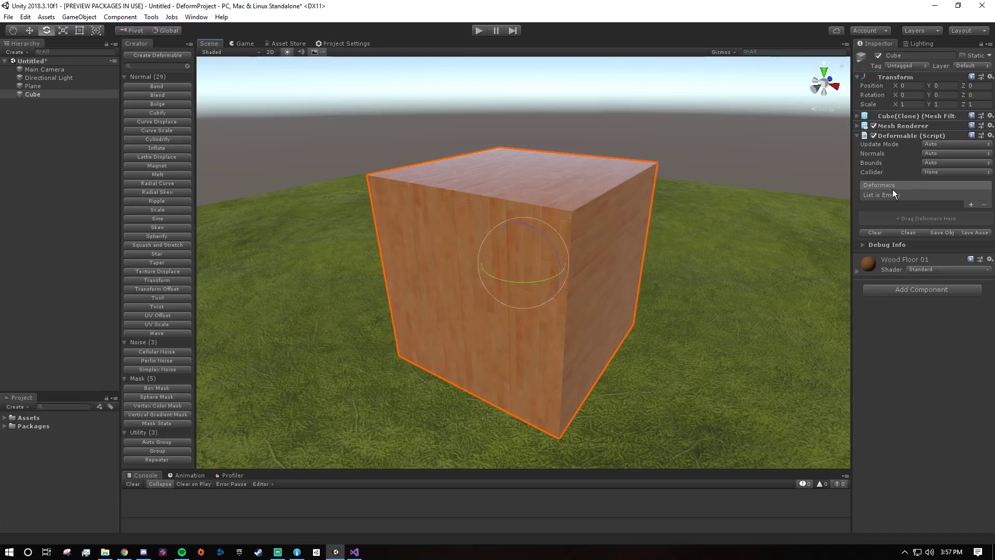
{"action": "left_click_drag", "start_coordinate": [484, 147], "coordinate": [466, 139], "text": "alt"}
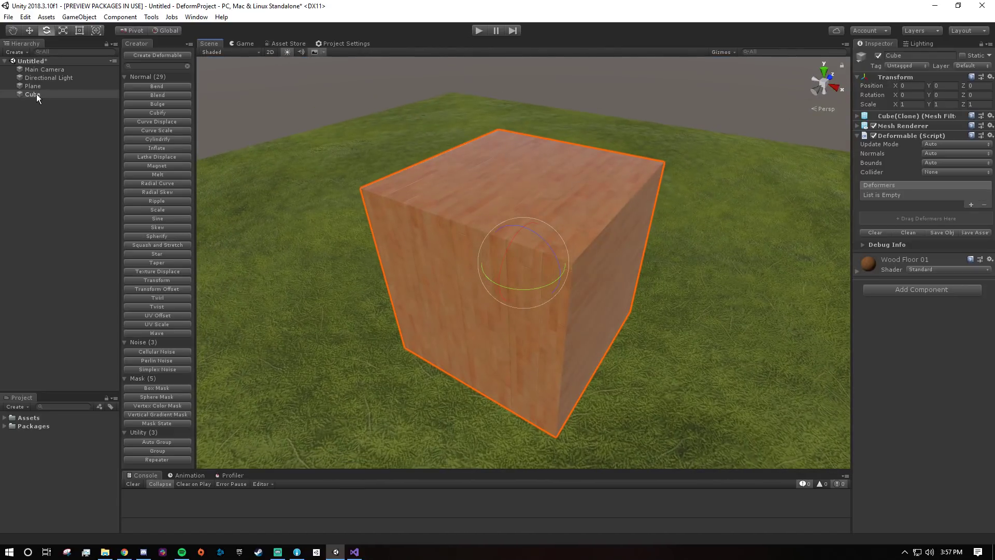
Step: Add a Twist deformer from the Creator and select the new Twist object with the Move tool
{"action": "left_click", "coordinate": [158, 307]}
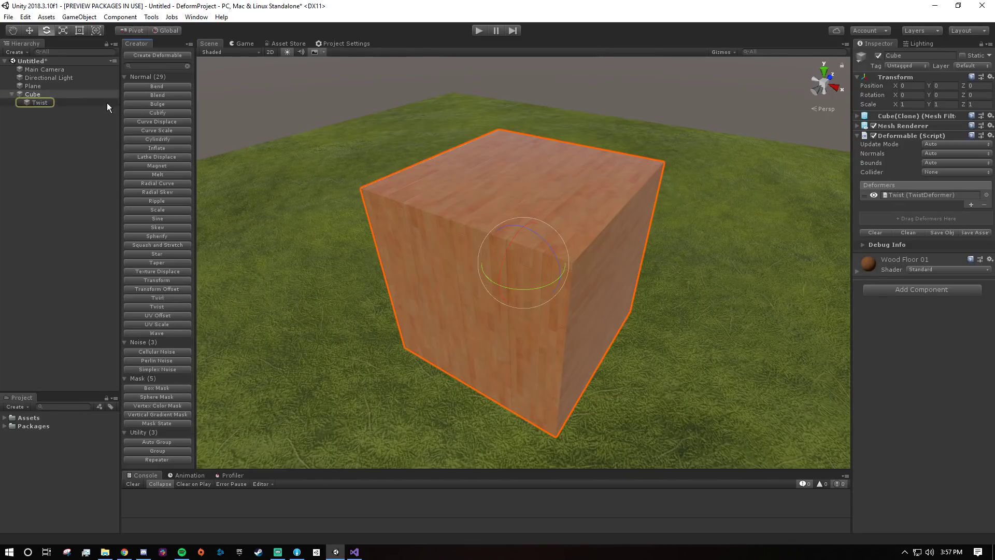
{"action": "left_click", "coordinate": [63, 104]}
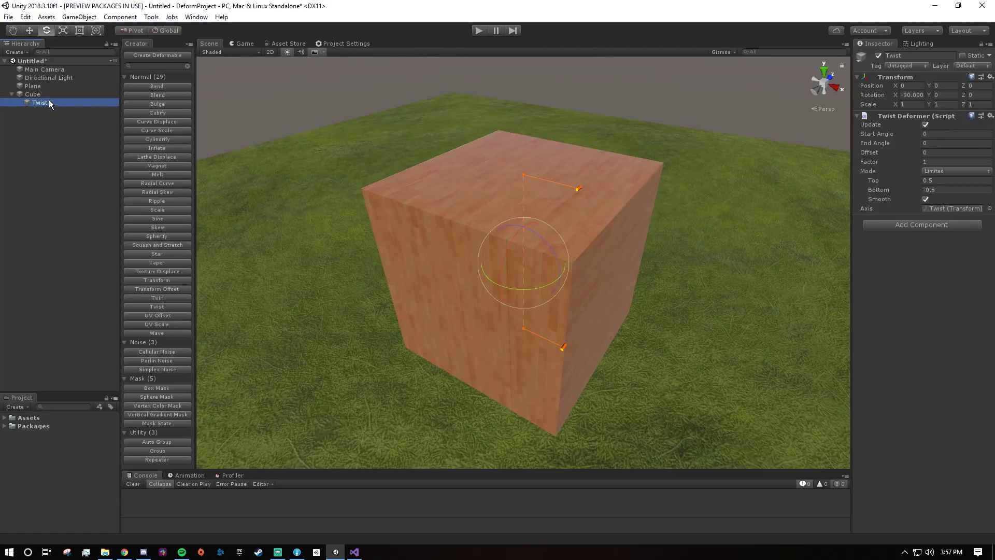
{"action": "key", "text": "w"}
{"action": "left_click_drag", "start_coordinate": [584, 244], "coordinate": [582, 209], "text": "alt"}
{"action": "scroll", "coordinate": [582, 209], "scroll_direction": "up", "scroll_amount": 2}
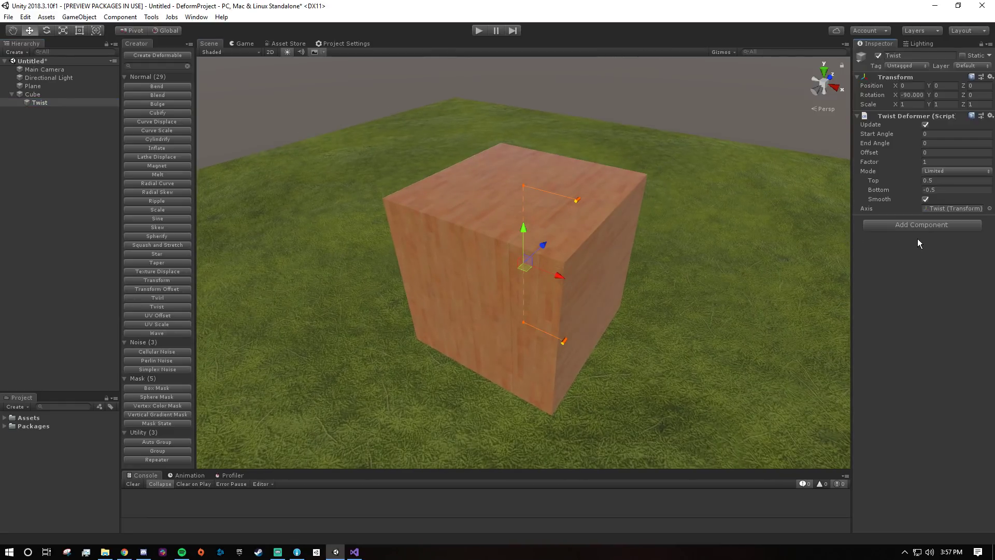
Step: Orbit to a near-horizontal angle and inspect the Twist deformer's Axis field
{"action": "mouse_move", "coordinate": [870, 207]}
{"action": "left_click_drag", "start_coordinate": [606, 251], "coordinate": [666, 204], "text": "alt"}
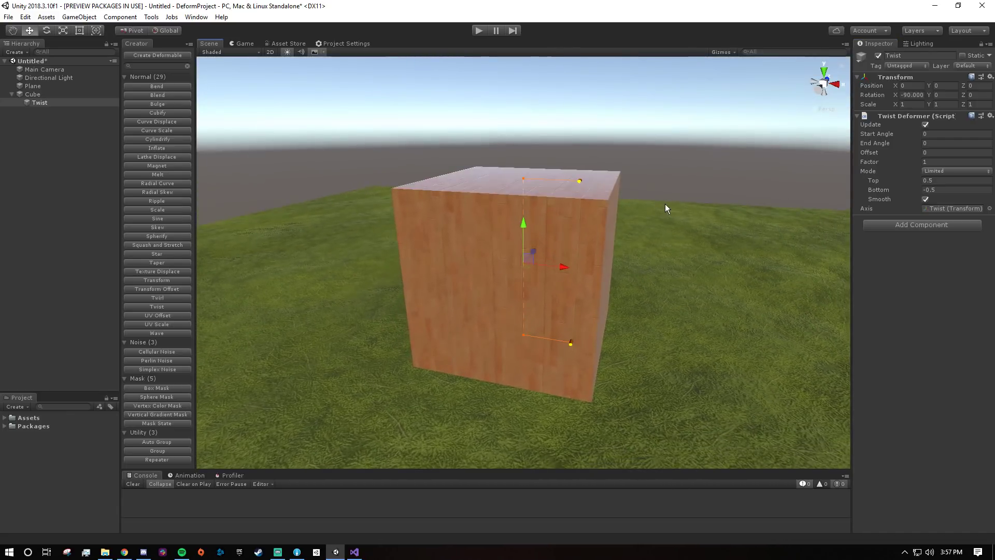
{"action": "left_click", "coordinate": [935, 209]}
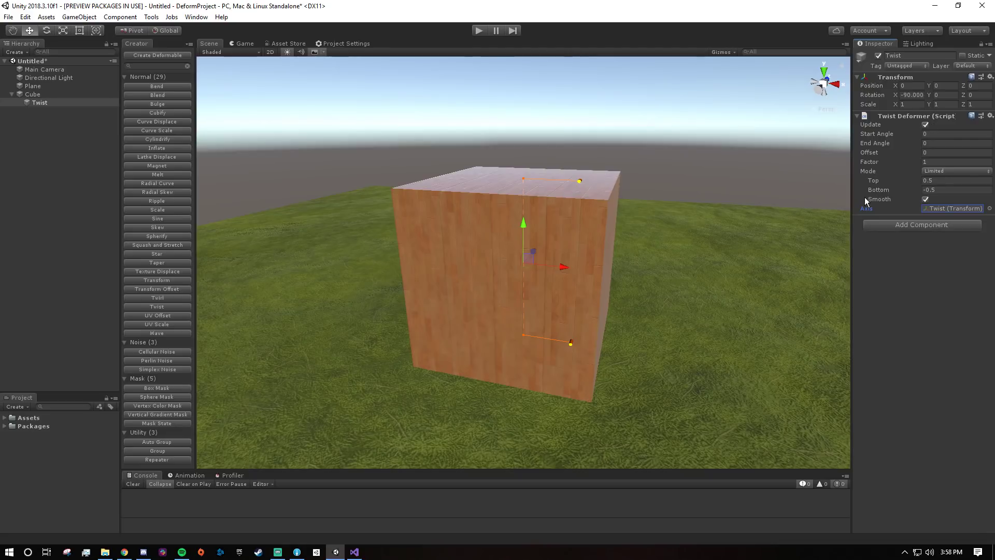
{"action": "left_click_drag", "start_coordinate": [602, 217], "coordinate": [539, 178], "text": "alt"}
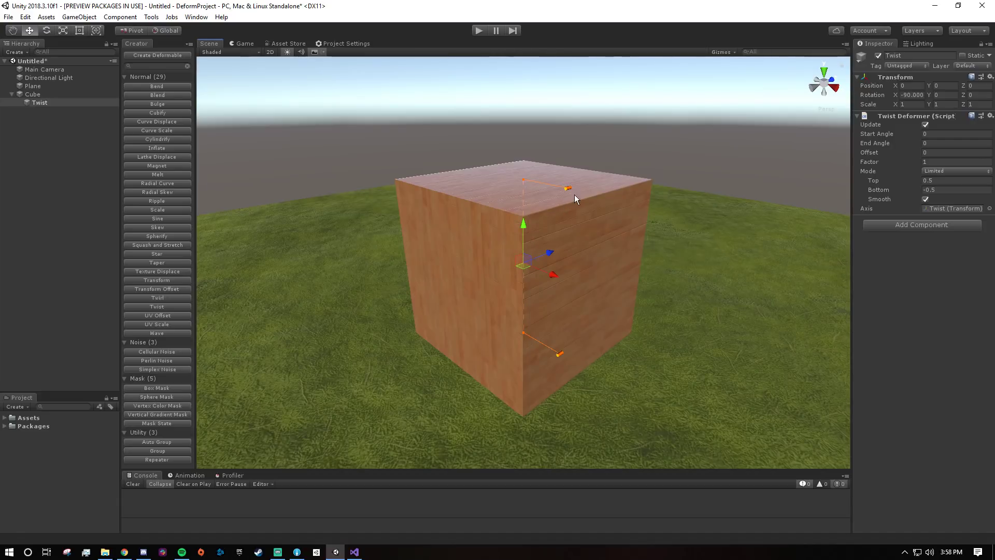
Step: Twist the cube's top to about -94 degrees, then move, scale and rotate the Twist deformer to tilt the spiral
{"action": "left_click_drag", "start_coordinate": [569, 188], "coordinate": [542, 216]}
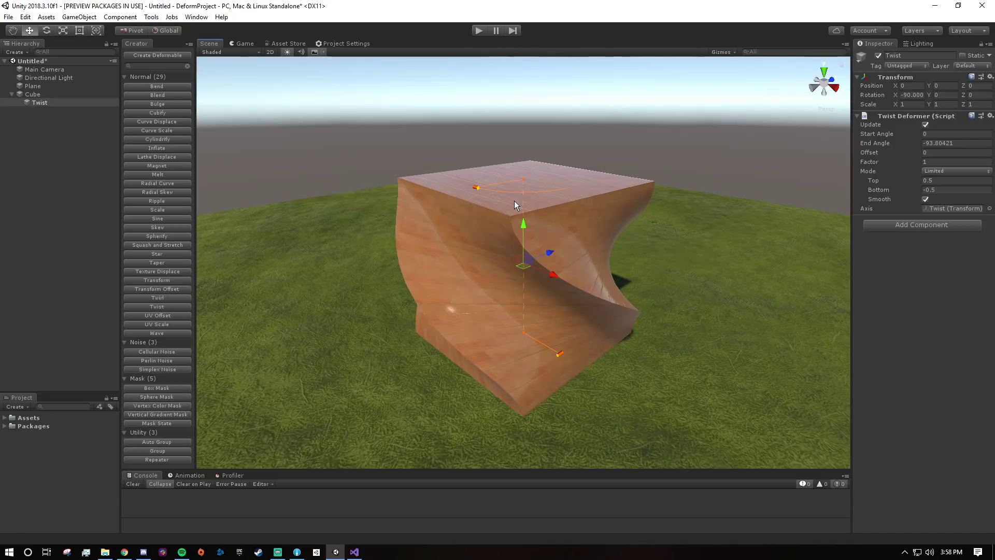
{"action": "left_click_drag", "start_coordinate": [525, 227], "coordinate": [571, 238]}
{"action": "key", "text": "e"}
{"action": "key", "text": "r"}
{"action": "left_click_drag", "start_coordinate": [522, 219], "coordinate": [454, 297]}
{"action": "key", "text": "e"}
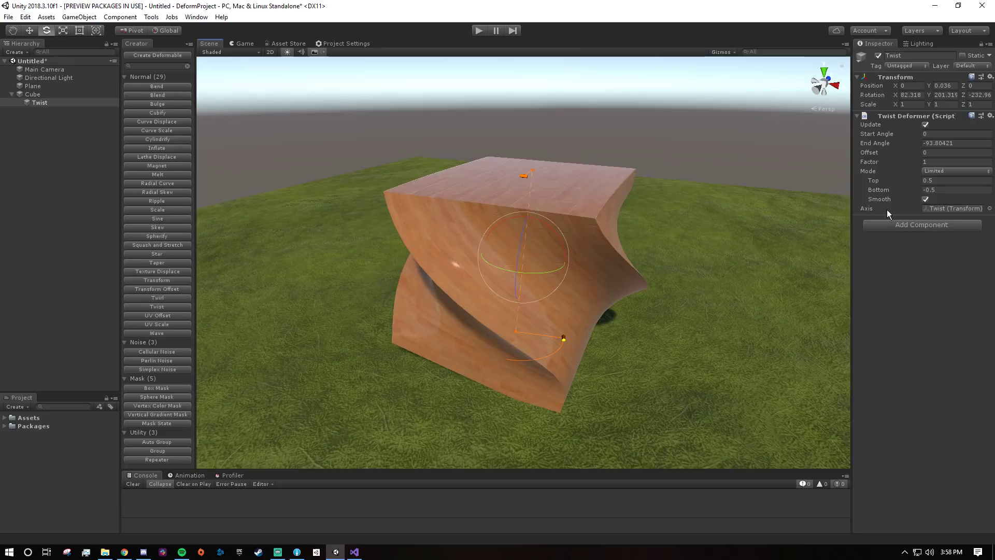
{"action": "left_click", "coordinate": [940, 212]}
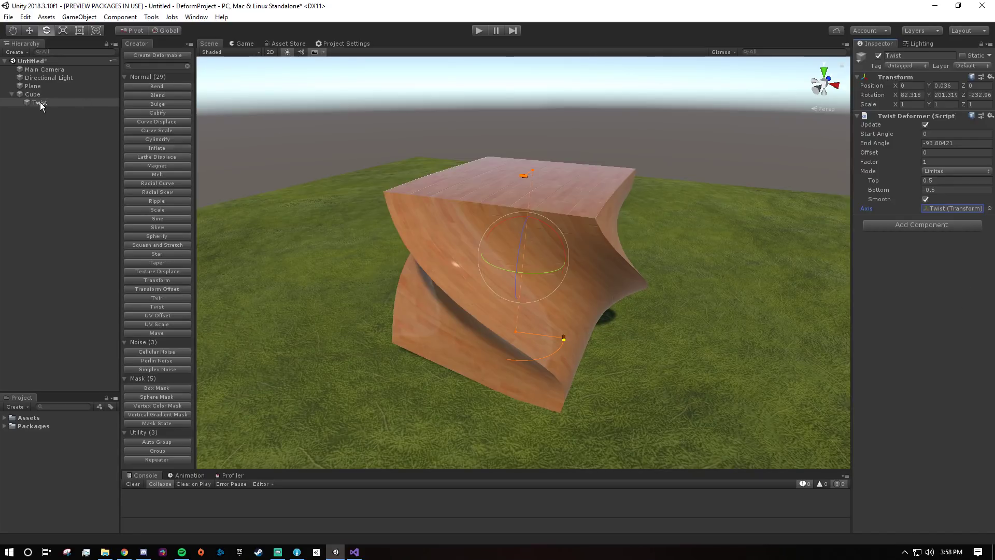
Step: Replace the Twist object with a Twist Deformer component on the Cube itself, twisted to about -98 degrees
{"action": "key", "text": "Delete"}
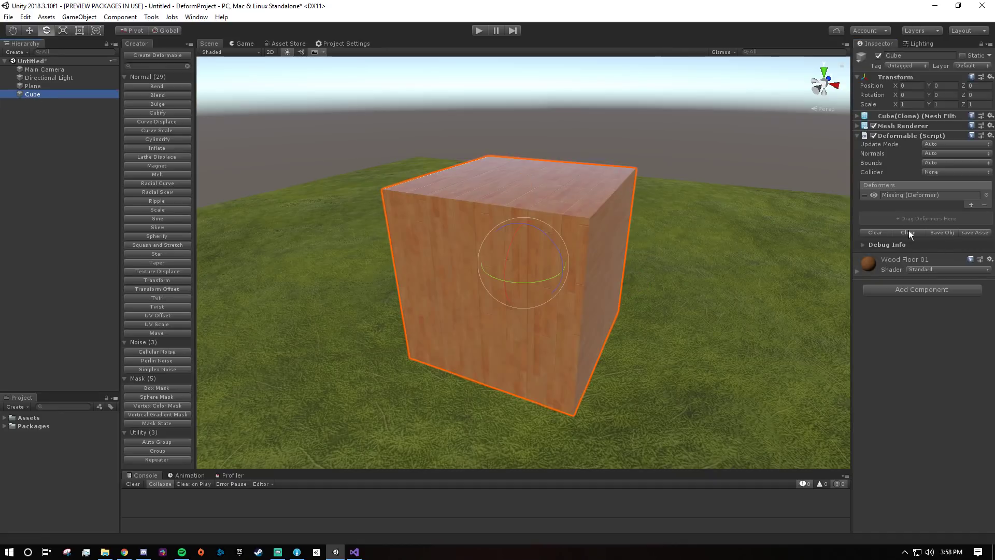
{"action": "left_click", "coordinate": [908, 232]}
{"action": "left_click", "coordinate": [895, 289]}
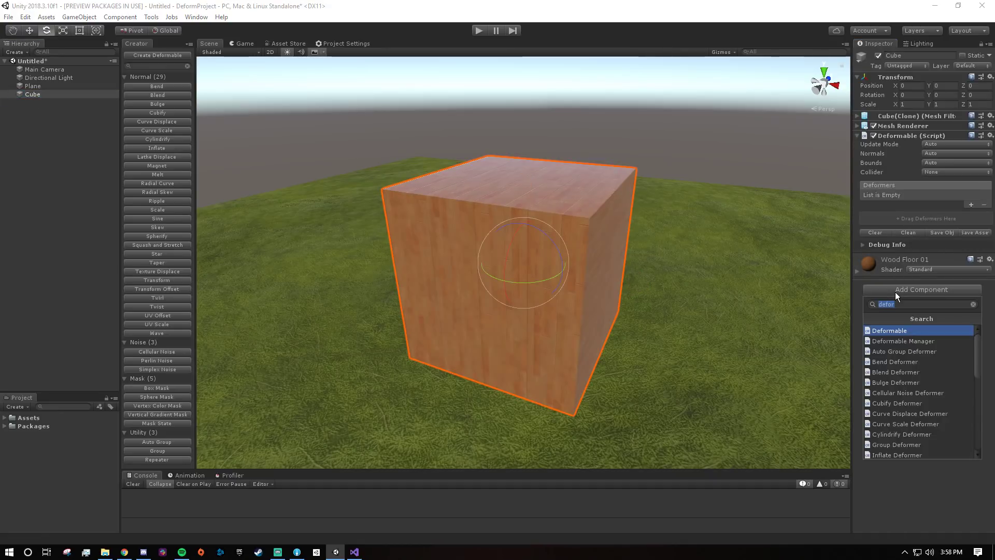
{"action": "type", "text": "twist"}
{"action": "key", "text": "Return"}
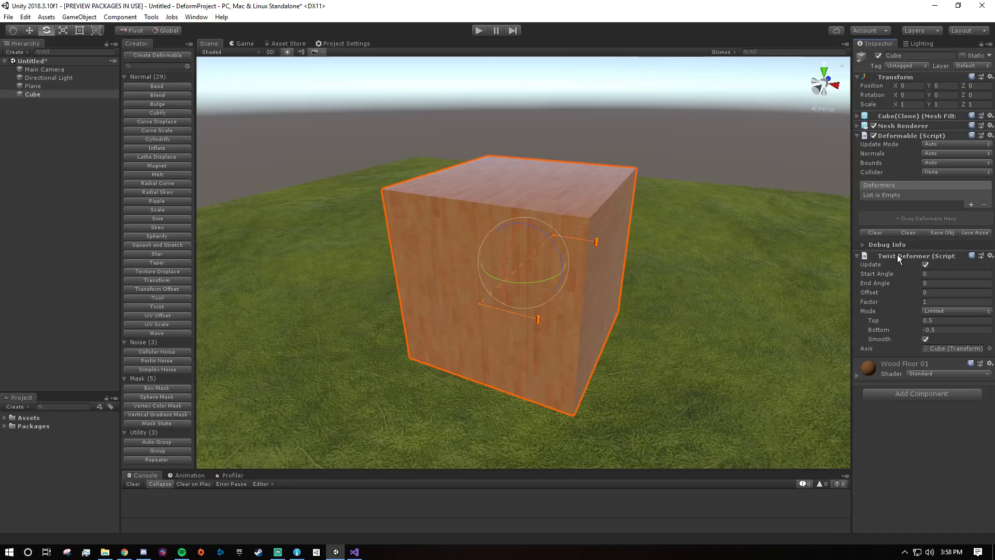
{"action": "left_click_drag", "start_coordinate": [897, 256], "coordinate": [918, 219]}
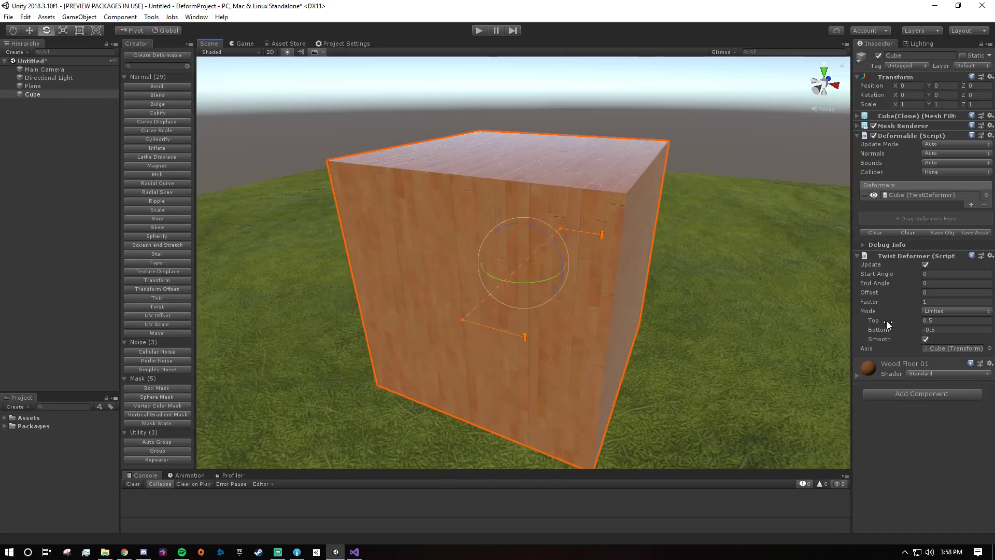
{"action": "left_click_drag", "start_coordinate": [602, 233], "coordinate": [596, 269]}
Step: Spin the twisted cube with the Rotate tool to test the twist, then undo back to zero rotation
{"action": "scroll", "coordinate": [558, 208], "scroll_direction": "down", "scroll_amount": 3}
{"action": "key", "text": "e"}
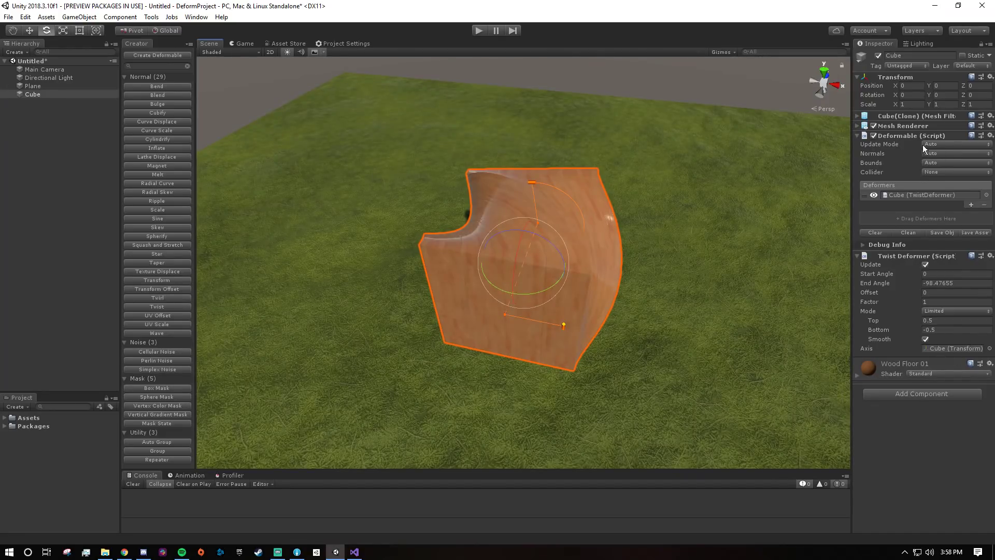
{"action": "left_click_drag", "start_coordinate": [690, 218], "coordinate": [652, 177], "text": "alt"}
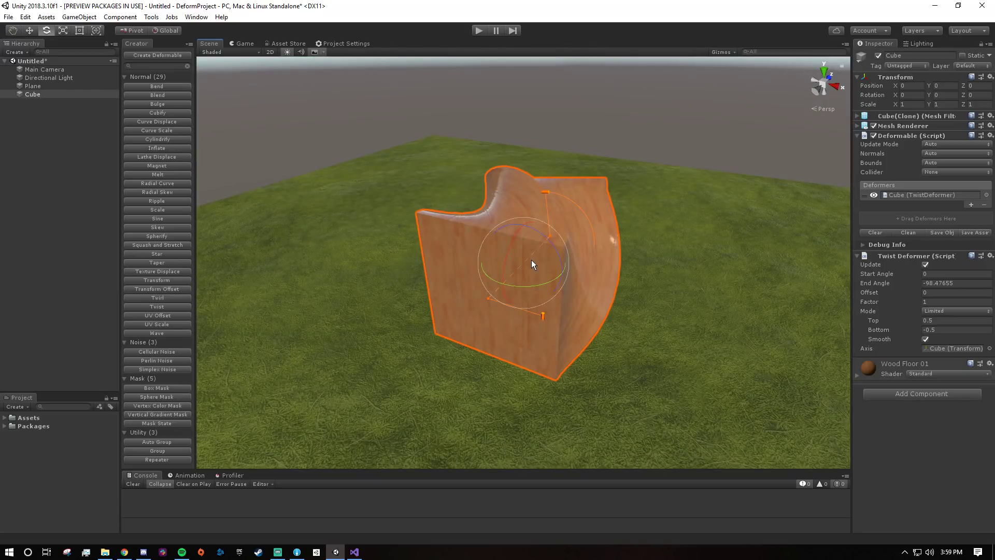
{"action": "left_click_drag", "start_coordinate": [531, 260], "coordinate": [537, 279]}
{"action": "key", "text": "ctrl+z"}
{"action": "key", "text": "ctrl+z"}
{"action": "key", "text": "ctrl+z"}
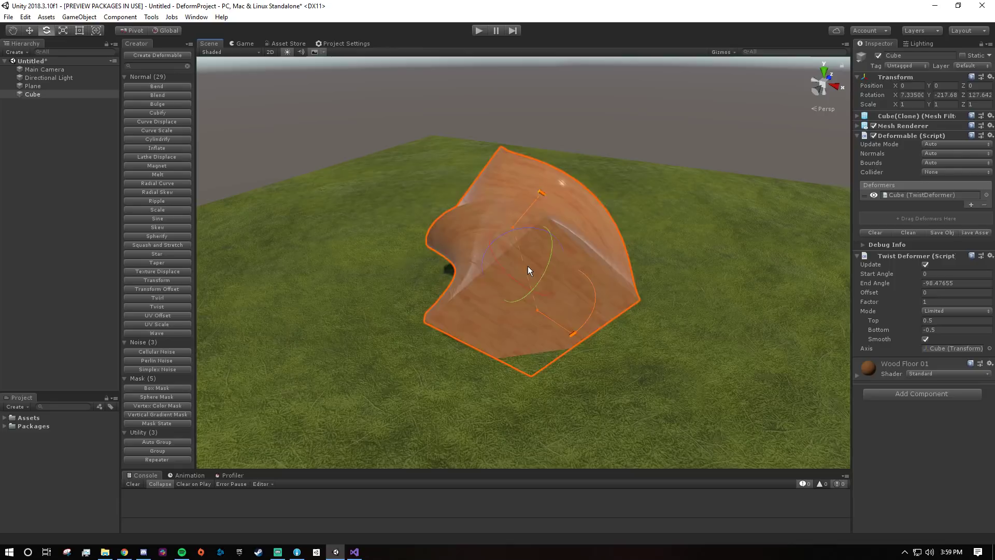
{"action": "left_click_drag", "start_coordinate": [711, 225], "coordinate": [540, 288], "text": "alt"}
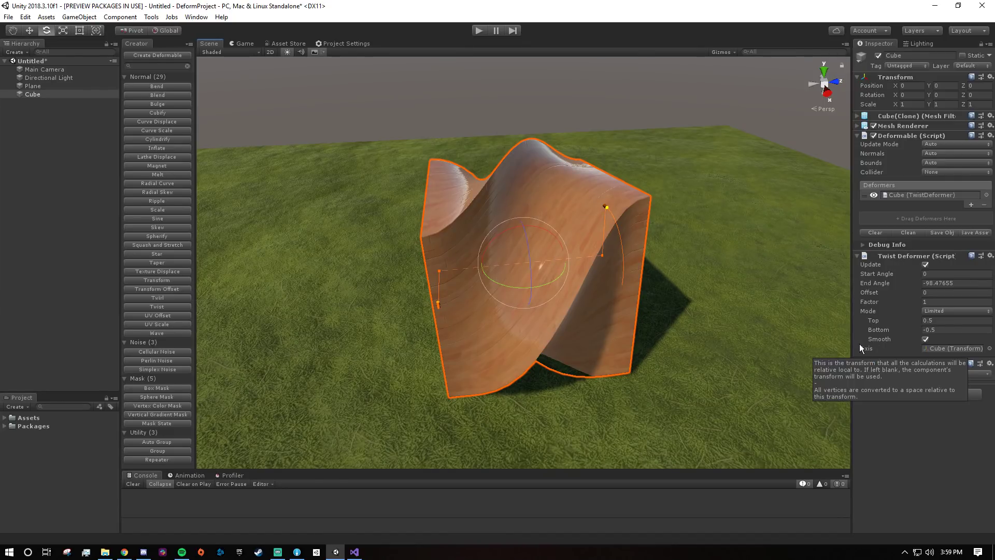
Step: Create an empty object named TwistAxis and assign it as the Twist Deformer's axis
{"action": "left_click", "coordinate": [21, 110]}
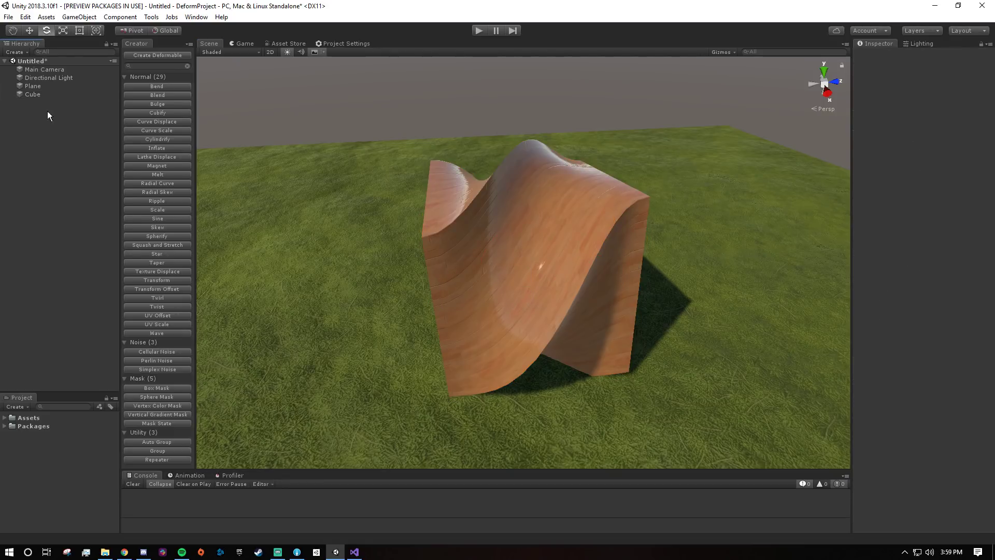
{"action": "right_click", "coordinate": [47, 111]}
{"action": "left_click", "coordinate": [83, 189]}
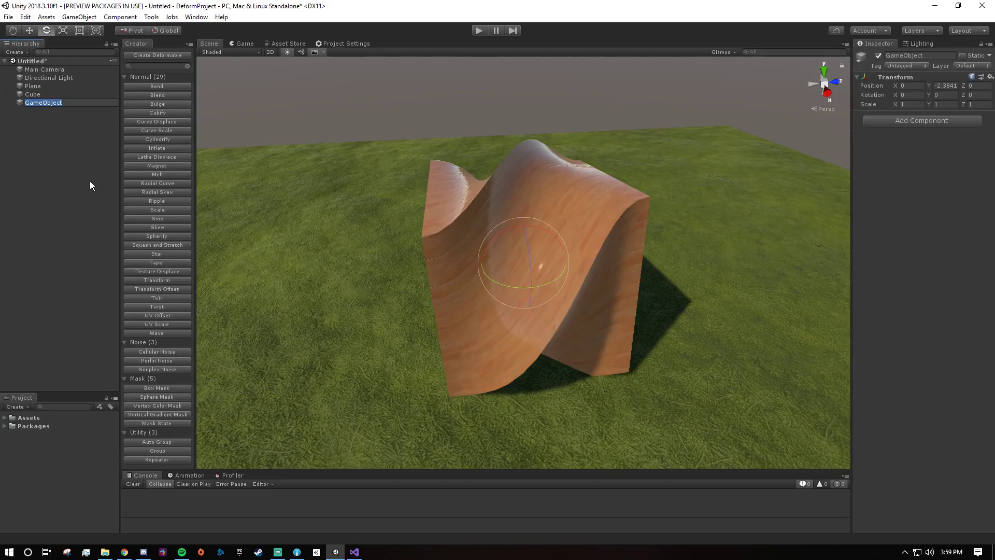
{"action": "type", "text": "TwistAxis"}
{"action": "key", "text": "Return"}
{"action": "key", "text": "Up"}
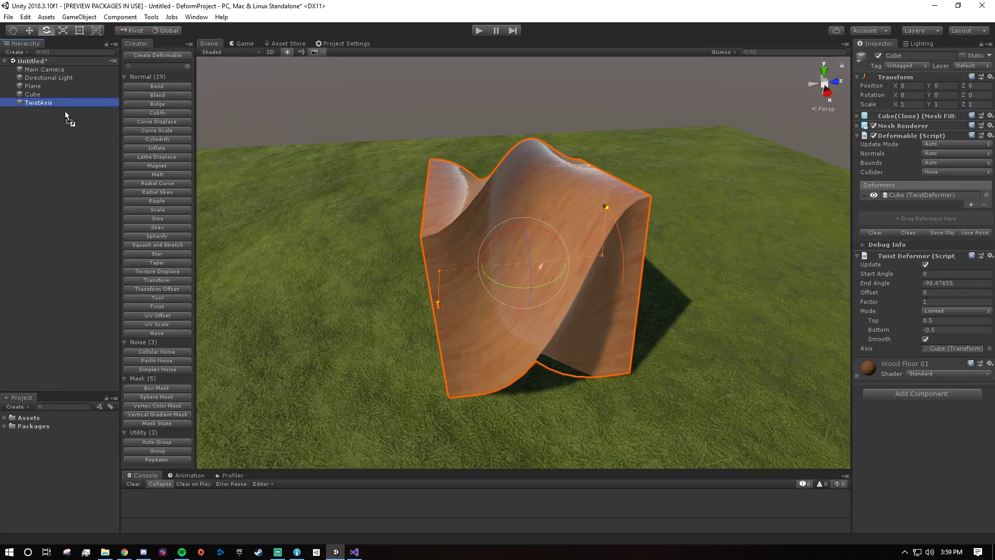
{"action": "left_click_drag", "start_coordinate": [62, 102], "coordinate": [948, 350]}
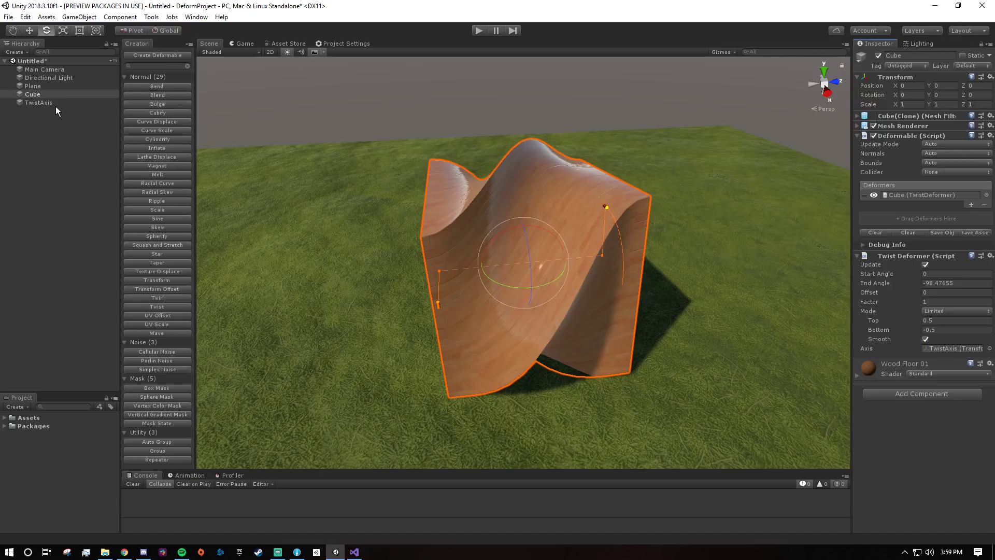
Step: Rotate TwistAxis to -13.576, -114.42, 305.442 and scale it to 0.57854 to reshape the twist
{"action": "left_click", "coordinate": [38, 103]}
{"action": "left_click_drag", "start_coordinate": [527, 294], "coordinate": [499, 272]}
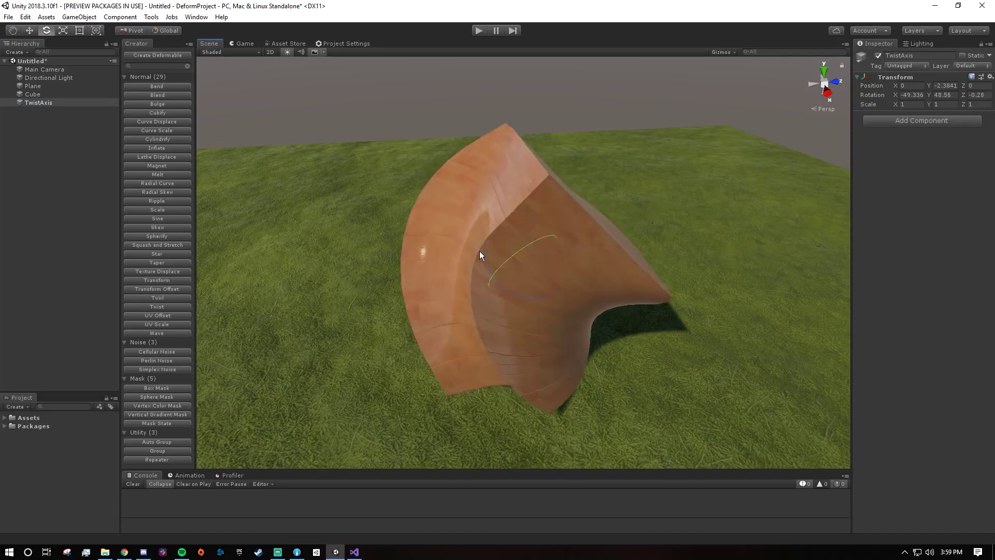
{"action": "left_click_drag", "start_coordinate": [480, 252], "coordinate": [400, 181]}
{"action": "key", "text": "f"}
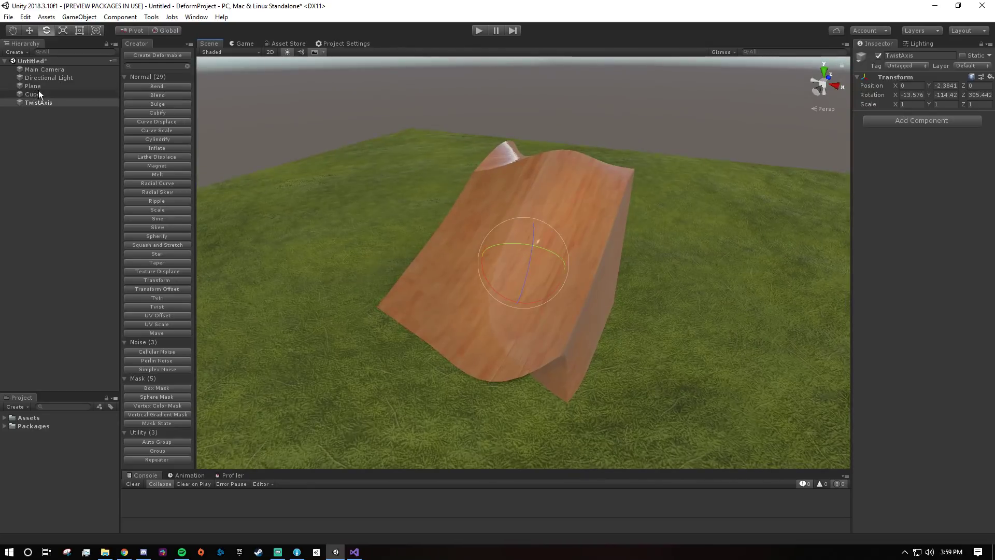
{"action": "key", "text": "r"}
{"action": "left_click_drag", "start_coordinate": [524, 261], "coordinate": [500, 255]}
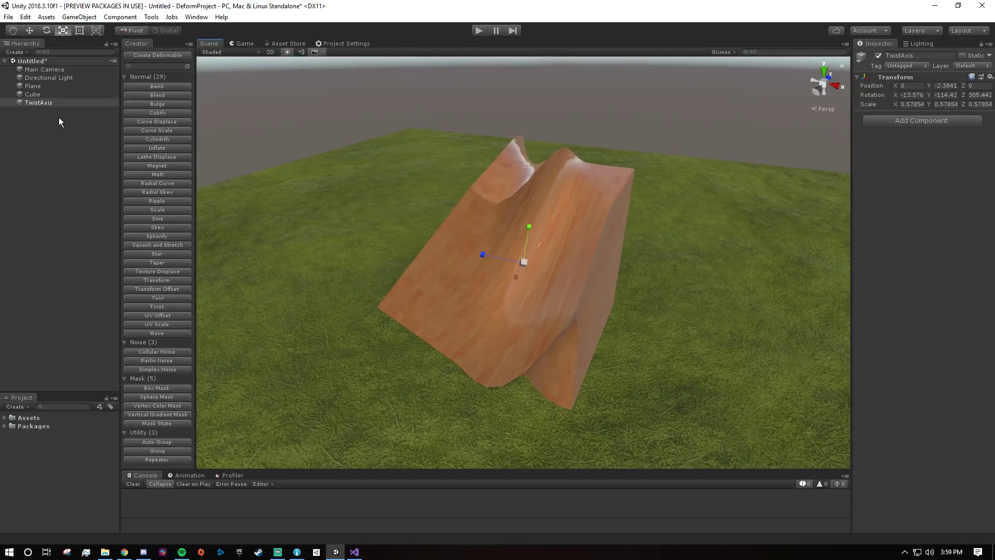
{"action": "left_click", "coordinate": [33, 95]}
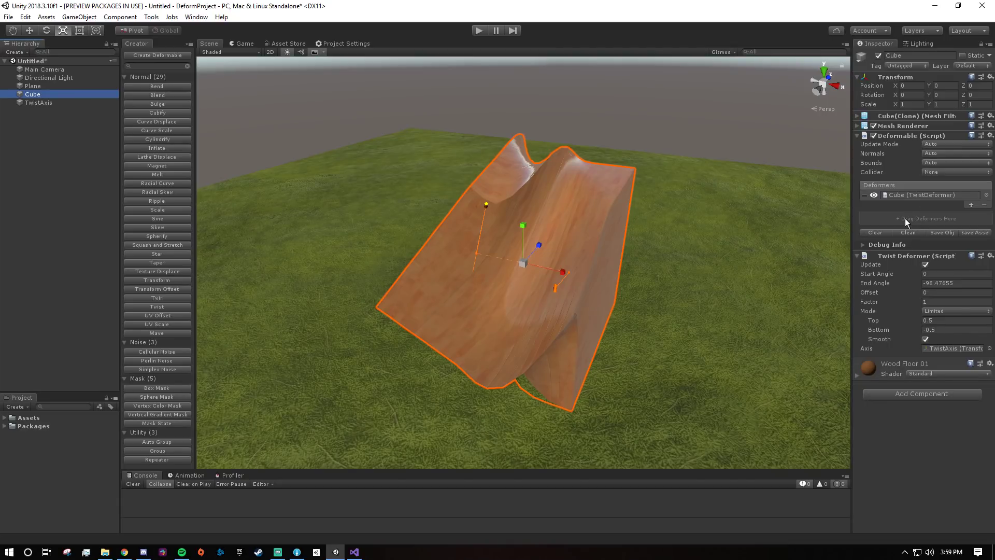
Step: Delete TwistAxis, remove the Cube's Twist Deformer, and add a Twirl deformer at Angle 0, Factor 1
{"action": "left_click", "coordinate": [36, 102]}
{"action": "key", "text": "Delete"}
{"action": "left_click", "coordinate": [33, 94]}
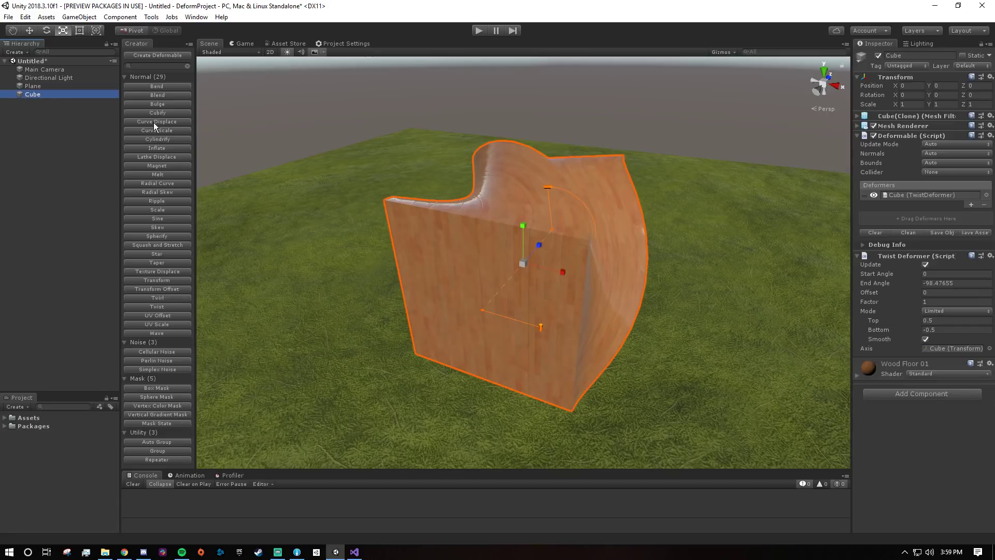
{"action": "right_click", "coordinate": [917, 257]}
{"action": "left_click", "coordinate": [922, 295]}
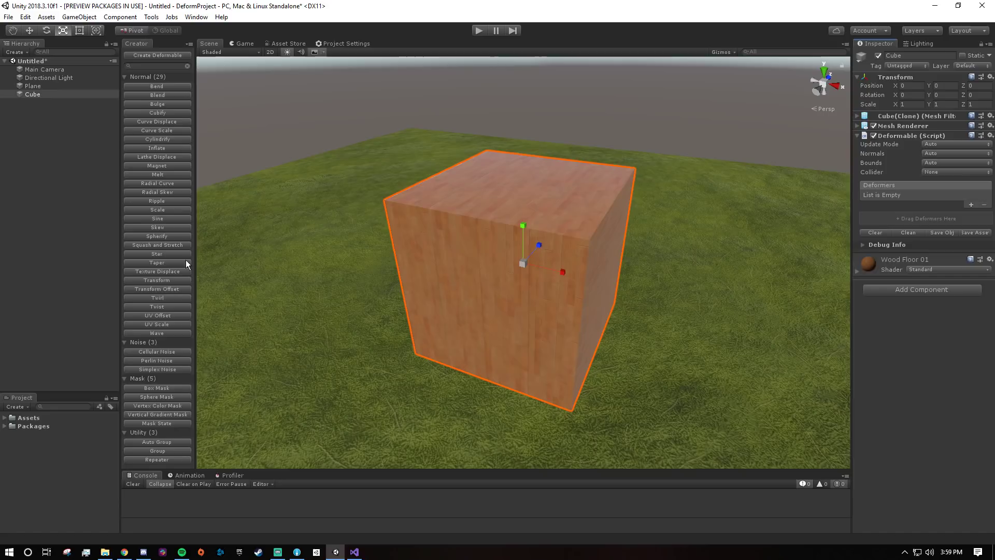
{"action": "left_click", "coordinate": [160, 300]}
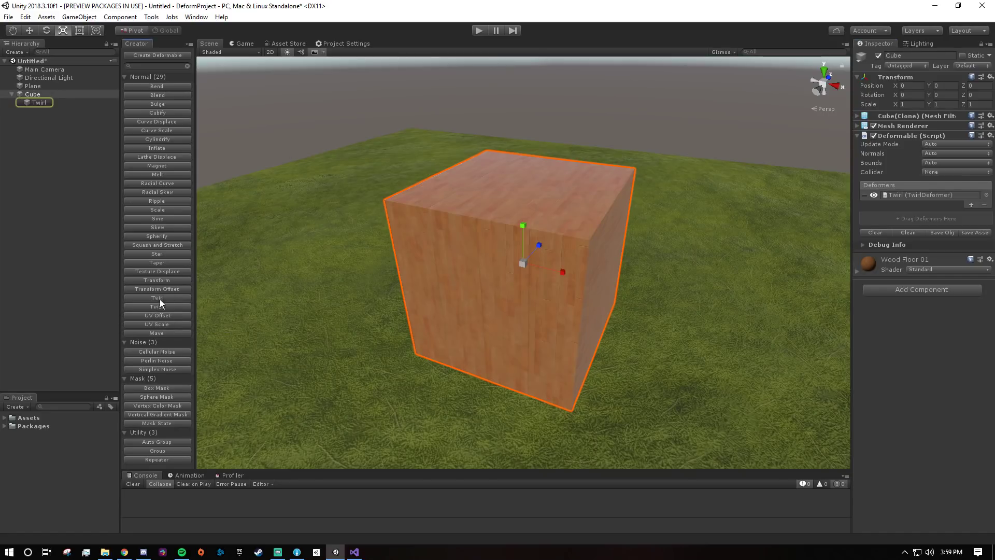
{"action": "left_click", "coordinate": [864, 195]}
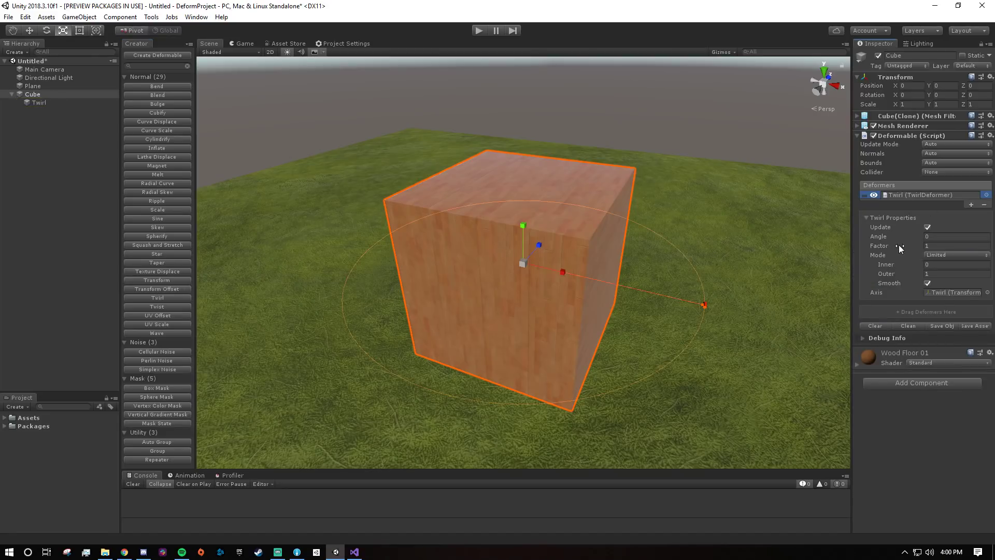
Step: Drag the Twirl angle handle around until the cube curls into a pinwheel-like cylinder
{"action": "left_click_drag", "start_coordinate": [705, 305], "coordinate": [328, 248]}
{"action": "scroll", "coordinate": [576, 265], "scroll_direction": "down", "scroll_amount": 3}
{"action": "scroll", "coordinate": [576, 265], "scroll_direction": "down", "scroll_amount": 1}
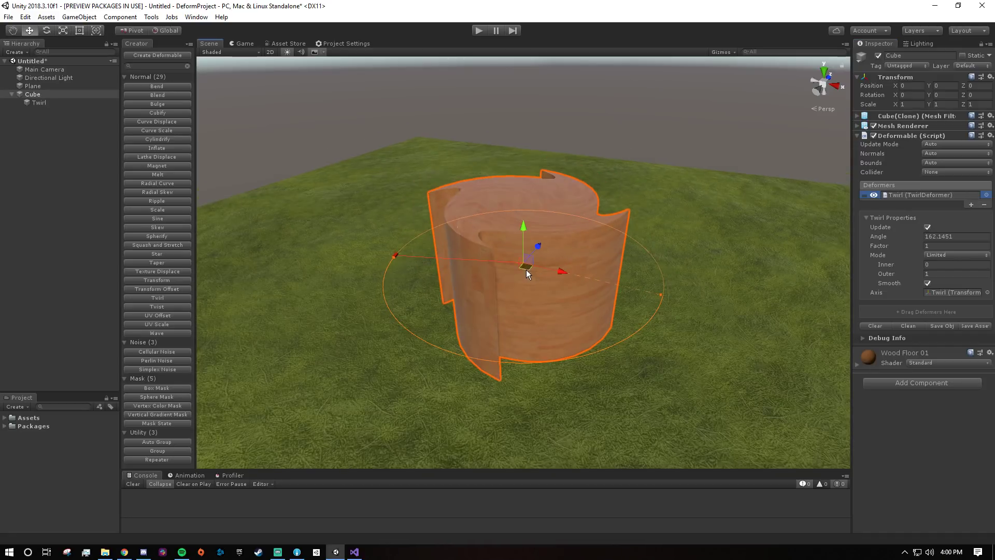
Step: Try moving the Twirl centre across the cube, undo it, and orbit around the cylinder
{"action": "mouse_move", "coordinate": [525, 265]}
{"action": "left_mouse_down"}
{"action": "mouse_move", "coordinate": [478, 254]}
{"action": "mouse_move", "coordinate": [529, 261]}
{"action": "left_mouse_up"}
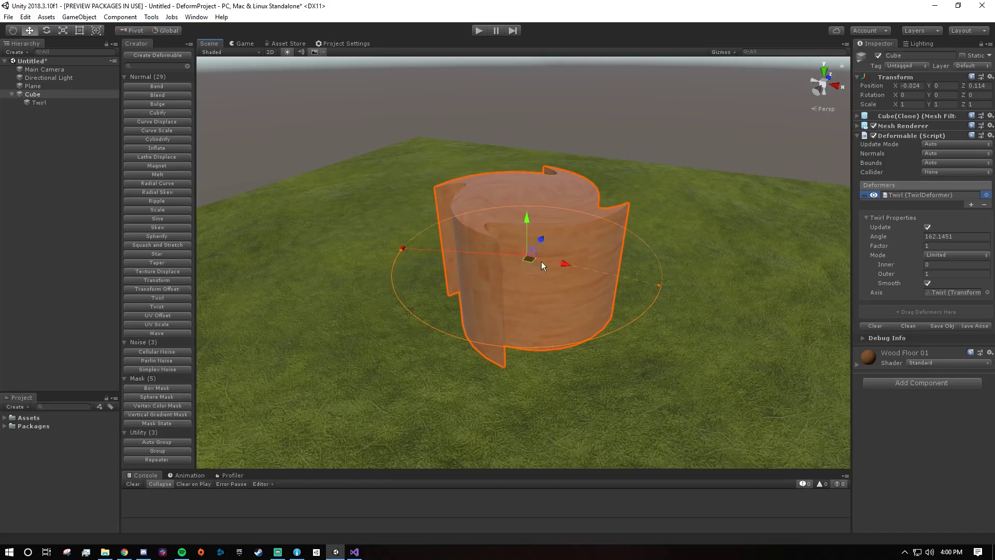
{"action": "left_click", "coordinate": [40, 103]}
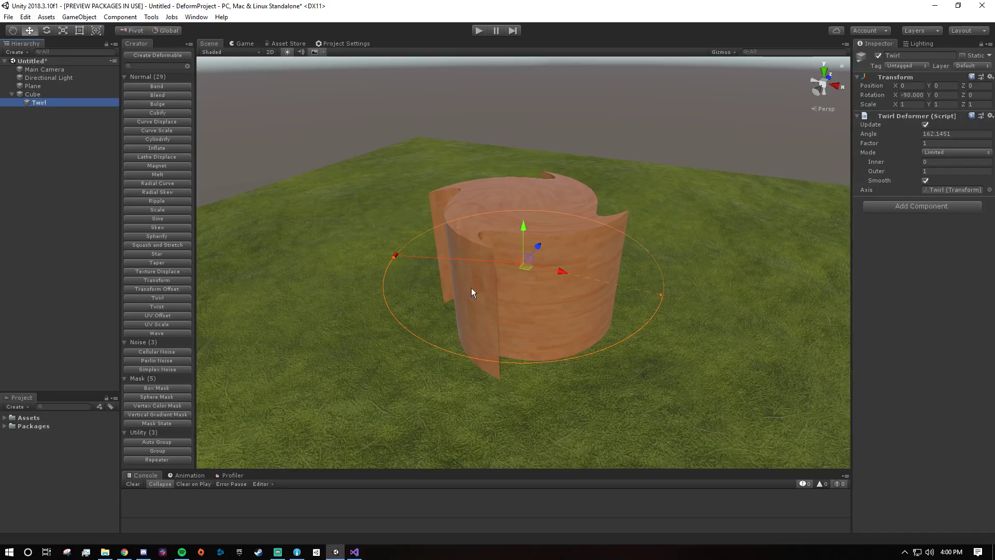
{"action": "left_click_drag", "start_coordinate": [527, 265], "coordinate": [521, 244]}
{"action": "key", "text": "ctrl+z"}
{"action": "left_click_drag", "start_coordinate": [705, 183], "coordinate": [636, 202], "text": "alt"}
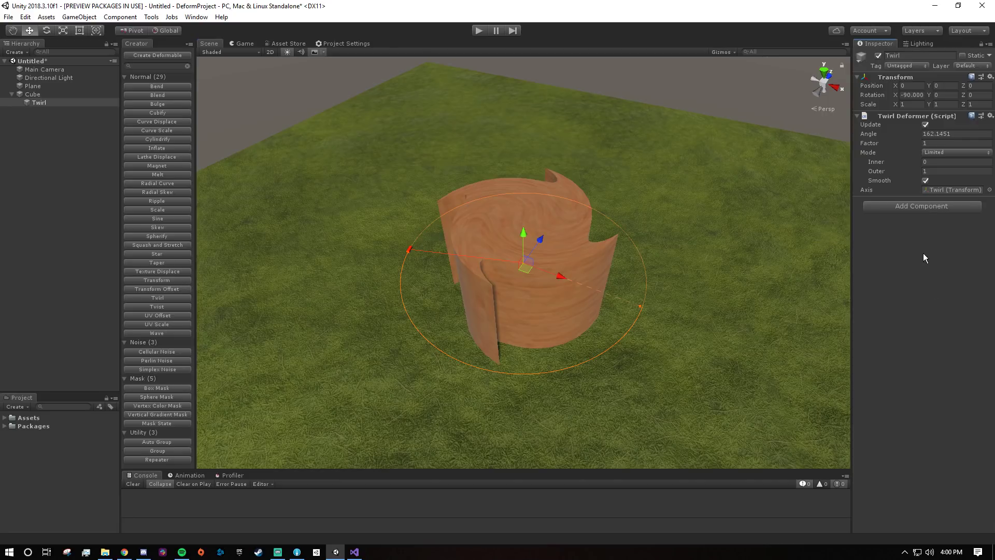
{"action": "left_click_drag", "start_coordinate": [581, 223], "coordinate": [651, 193], "text": "alt"}
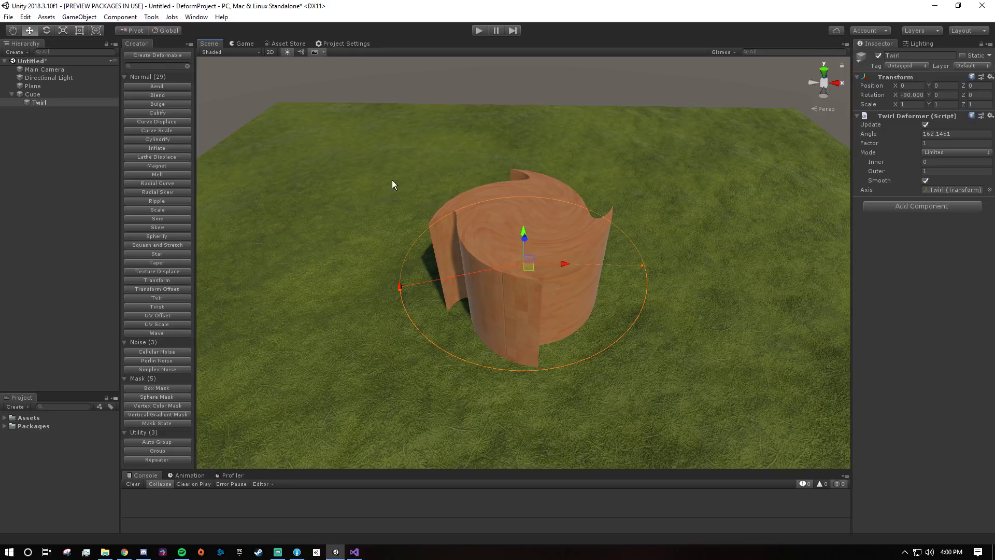
Step: Move Twirl to the Hierarchy root and place duplicates Cube (1) to Cube (4) around the original
{"action": "left_click", "coordinate": [41, 102]}
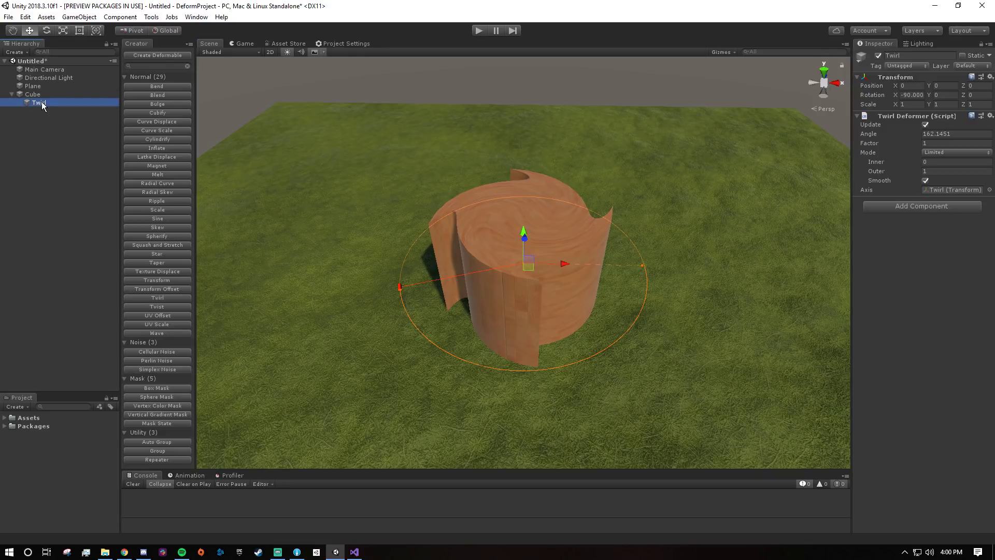
{"action": "left_click_drag", "start_coordinate": [39, 103], "coordinate": [37, 91]}
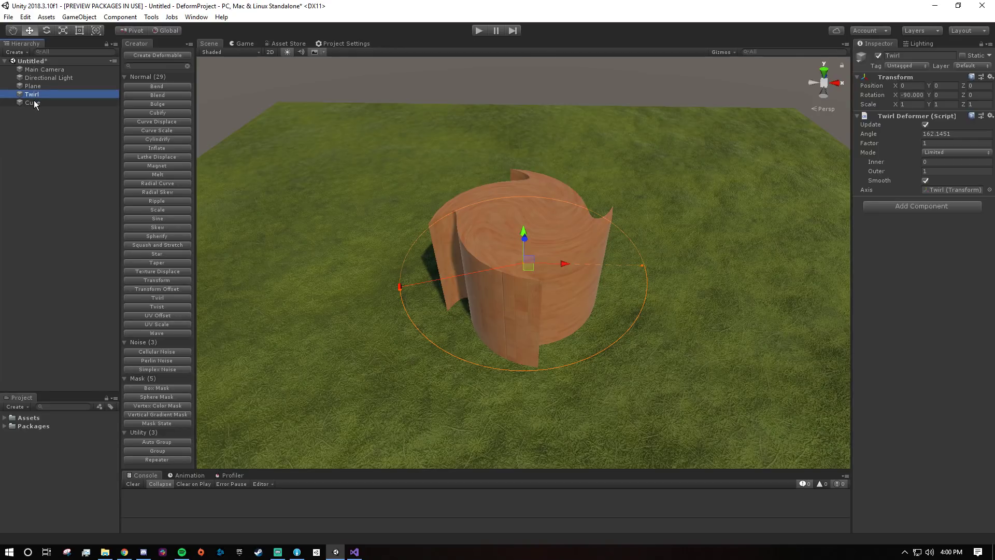
{"action": "left_click", "coordinate": [35, 103]}
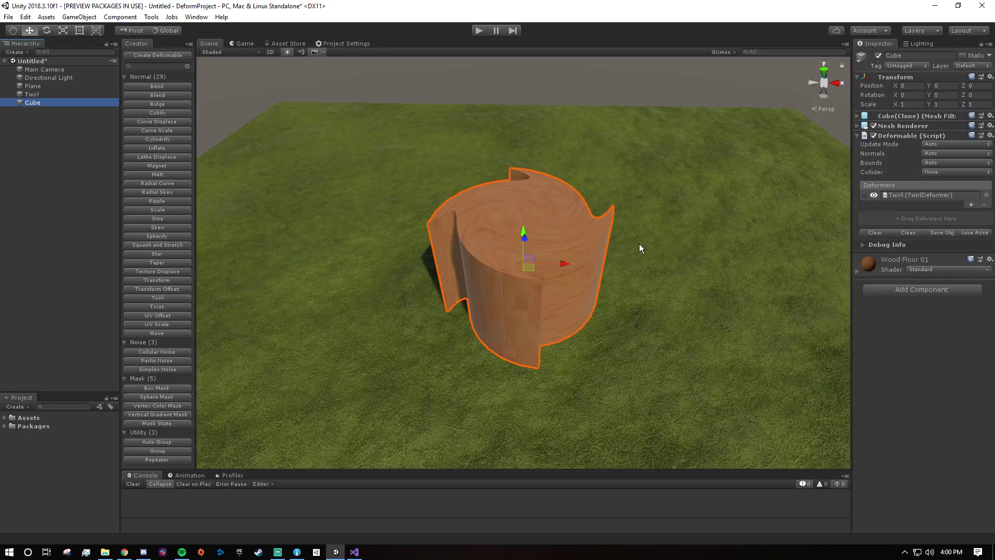
{"action": "left_click_drag", "start_coordinate": [639, 244], "coordinate": [641, 407], "text": "alt"}
{"action": "key", "text": "ctrl+d"}
{"action": "key", "text": "ctrl+d"}
{"action": "key", "text": "ctrl+d"}
{"action": "key", "text": "ctrl+d"}
{"action": "left_click", "coordinate": [41, 104]}
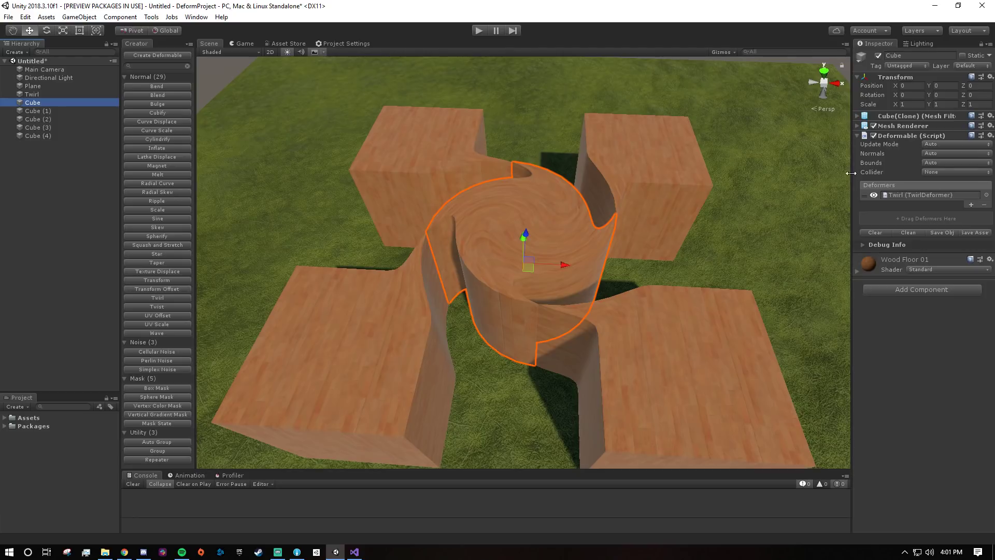
Step: Select the Twirl object and drag its centre toward the upper-left cube
{"action": "left_click", "coordinate": [905, 195]}
{"action": "left_click", "coordinate": [36, 103]}
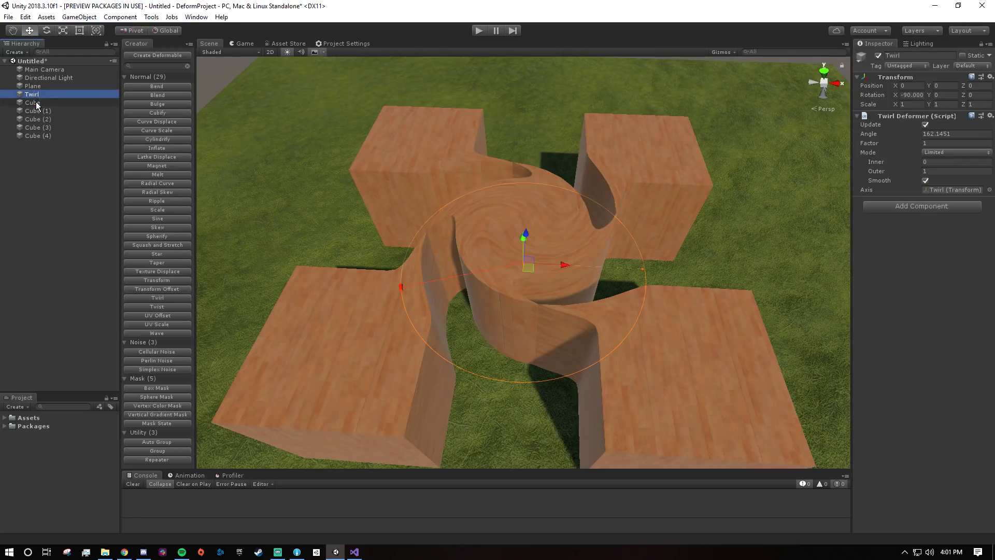
{"action": "key", "text": "Down"}
{"action": "key", "text": "Down"}
{"action": "key", "text": "Down"}
{"action": "key", "text": "Down"}
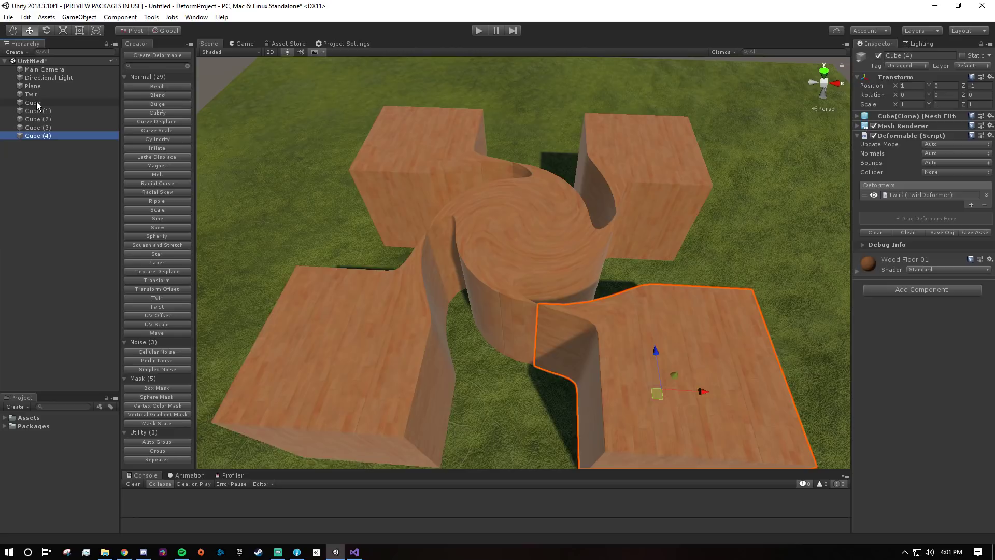
{"action": "key", "text": "Up"}
{"action": "key", "text": "Up"}
{"action": "key", "text": "Up"}
{"action": "key", "text": "Up"}
{"action": "key", "text": "Up"}
{"action": "key", "text": "Down"}
{"action": "key", "text": "Up"}
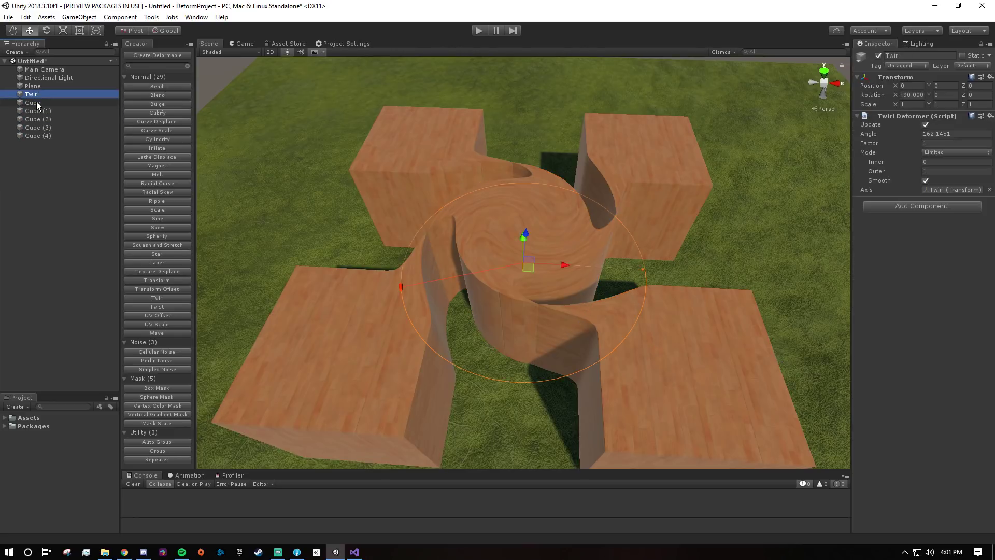
{"action": "left_click_drag", "start_coordinate": [530, 275], "coordinate": [490, 199]}
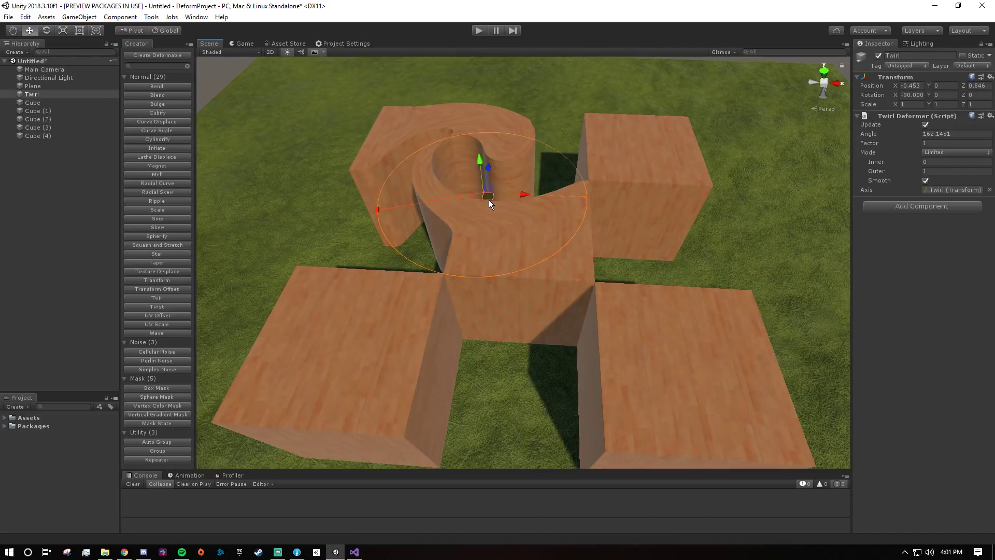
Step: Select the central Cube and orbit the view to inspect the twirl across the cubes
{"action": "left_click", "coordinate": [33, 102]}
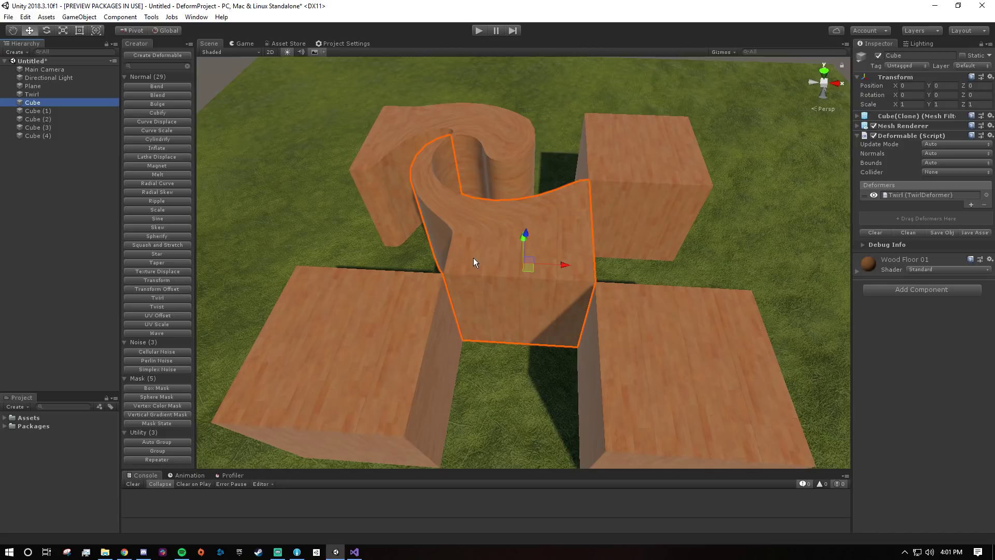
{"action": "scroll", "coordinate": [532, 197], "scroll_direction": "down", "scroll_amount": 3}
{"action": "left_click_drag", "start_coordinate": [551, 199], "coordinate": [604, 198], "text": "alt"}
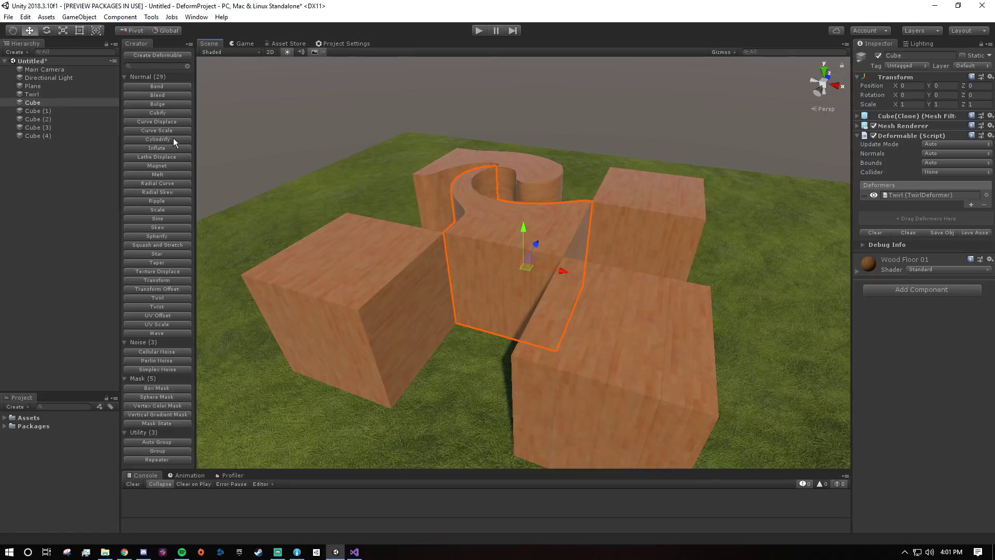
Step: Move the Twirl to position -0.438, 0, 0.752 and raise its Outer radius to 1.273247
{"action": "scroll", "coordinate": [530, 201], "scroll_direction": "down", "scroll_amount": 3}
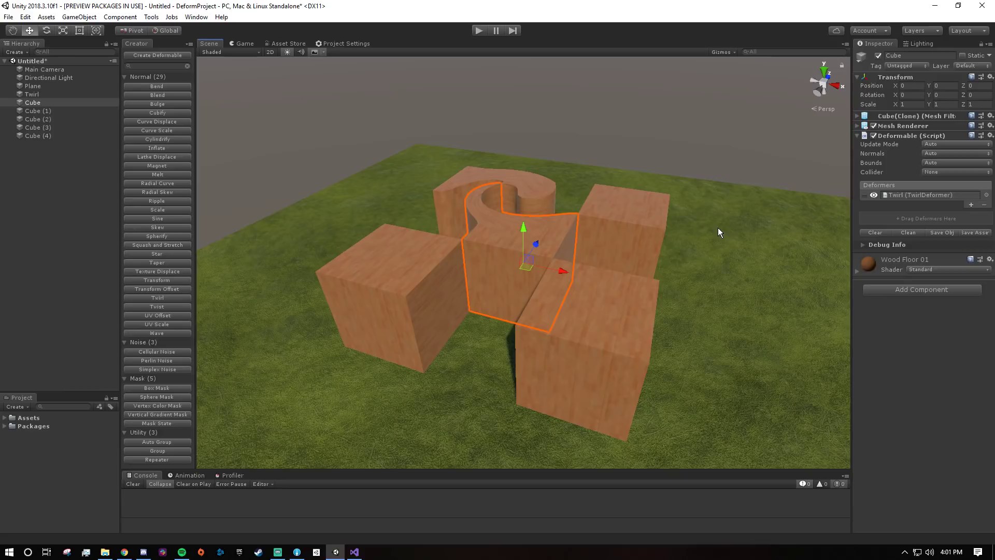
{"action": "left_click_drag", "start_coordinate": [580, 219], "coordinate": [521, 225], "text": "alt"}
{"action": "left_click", "coordinate": [41, 96]}
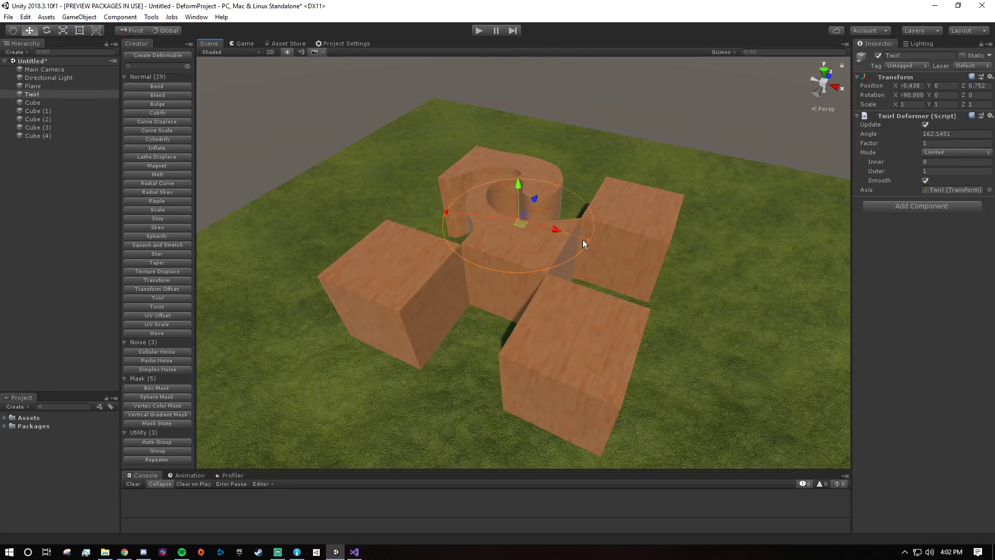
{"action": "left_click_drag", "start_coordinate": [584, 240], "coordinate": [610, 246]}
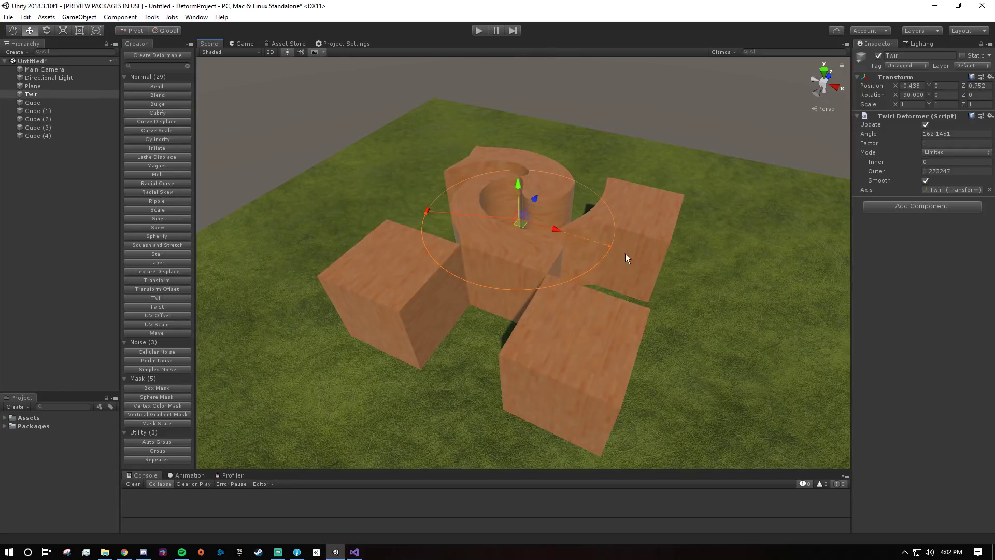